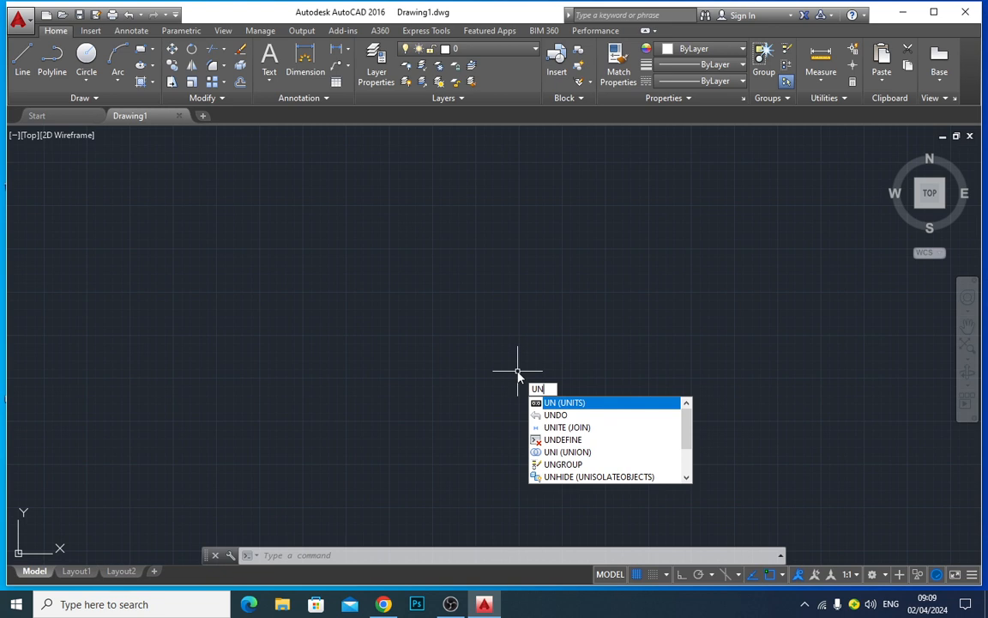
Configure the drawing units to Architectural length with 0'-0 1/4" precision and an insertion scale in inches
key("Return")
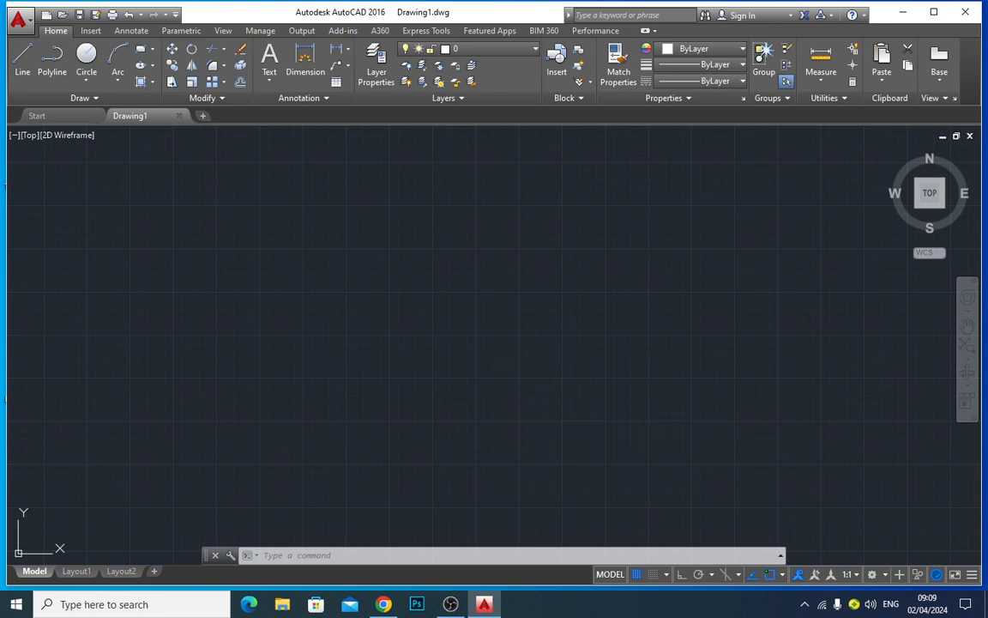
left_click(301, 275)
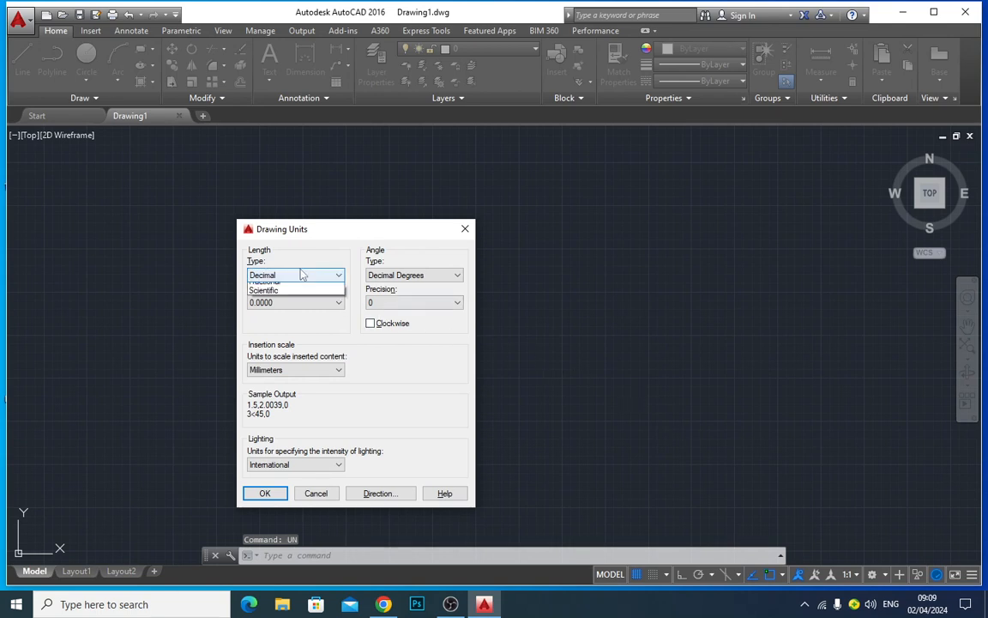
left_click(299, 288)
left_click(270, 302)
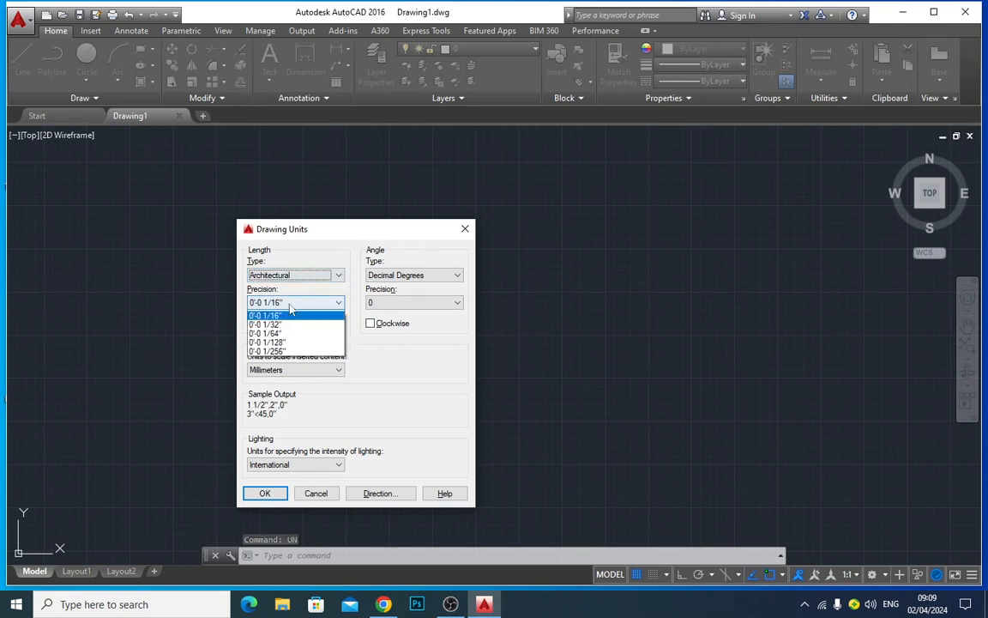
left_click(271, 332)
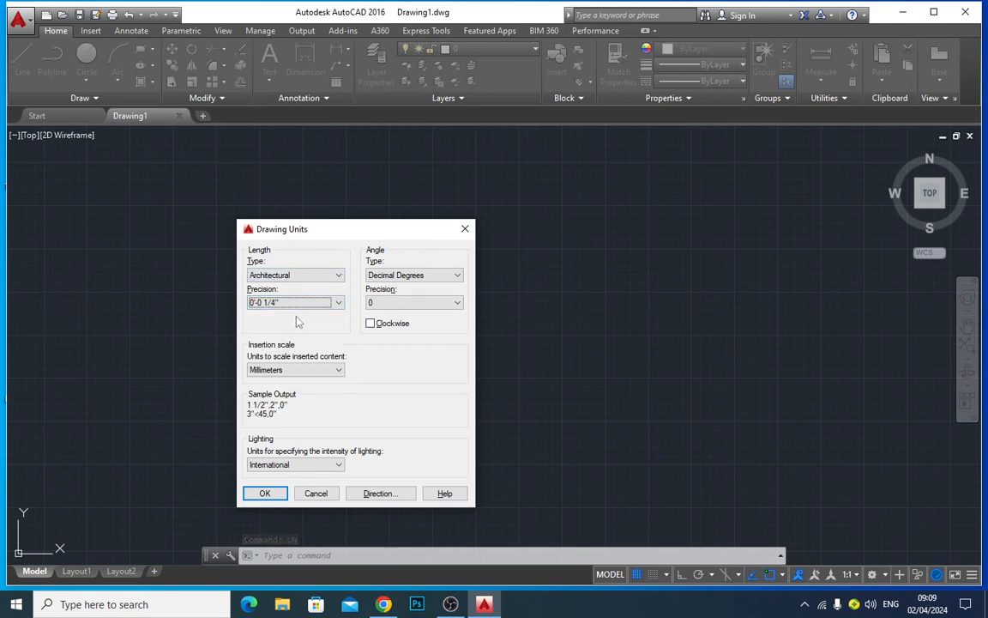
left_click(294, 369)
left_click(275, 391)
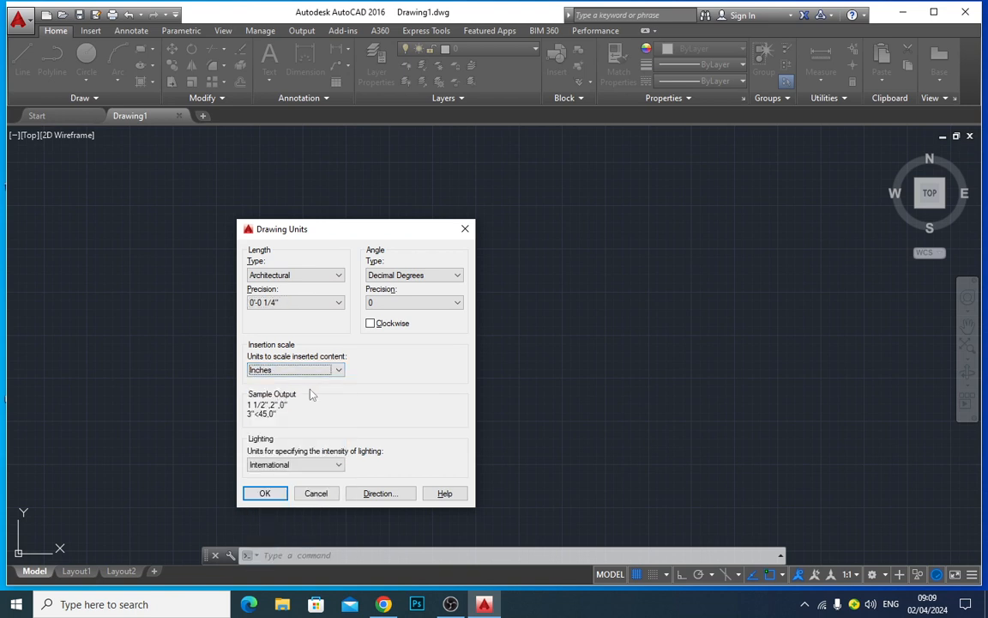
left_click(265, 494)
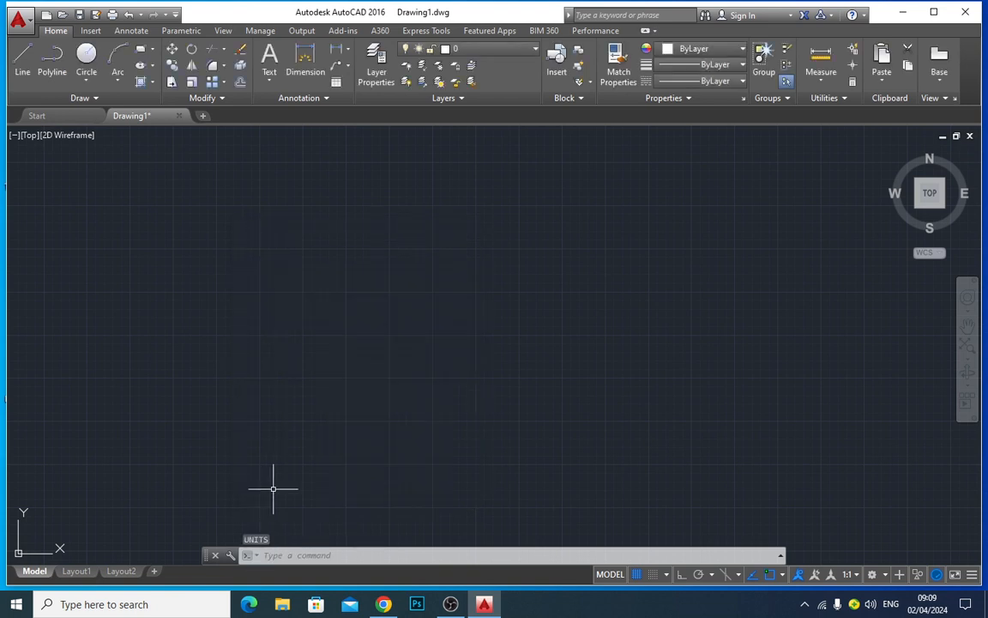
type("un")
key("Return")
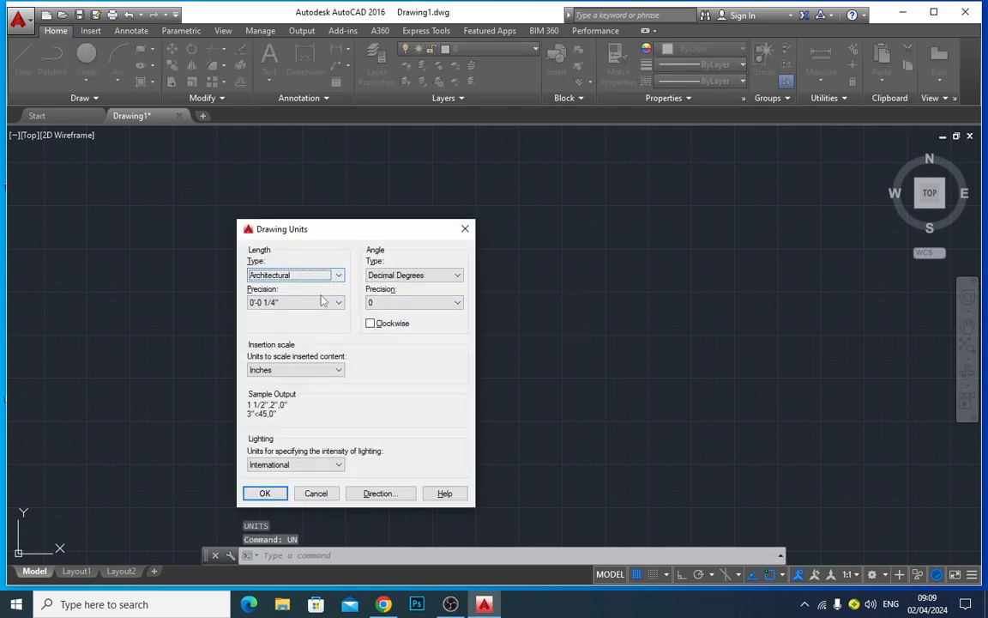
key("Escape")
Modify the ISO-25 dimension style so its linear primary units use the Architectural format
type("d")
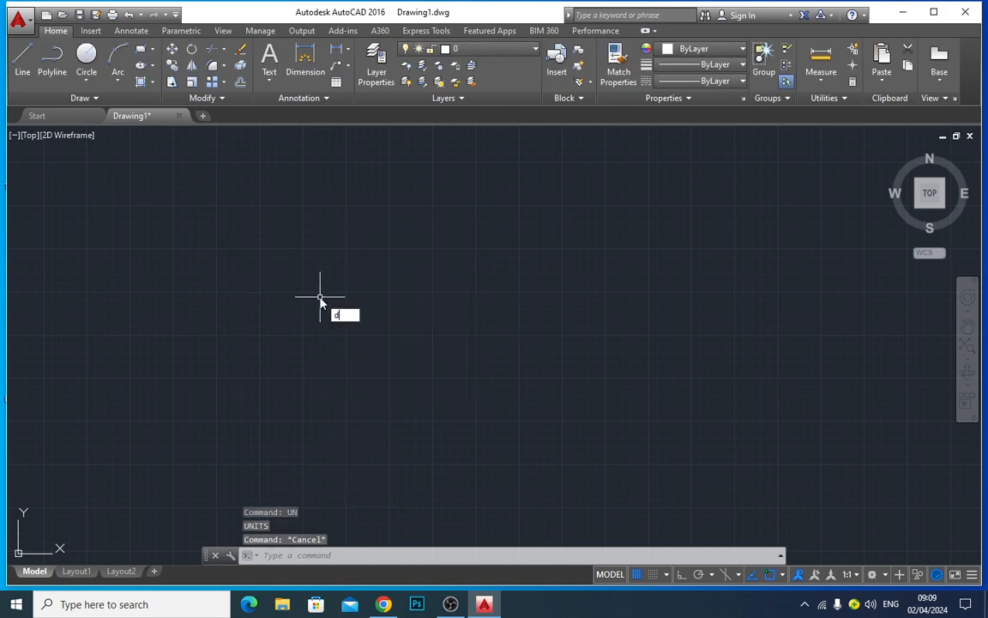
key("Return")
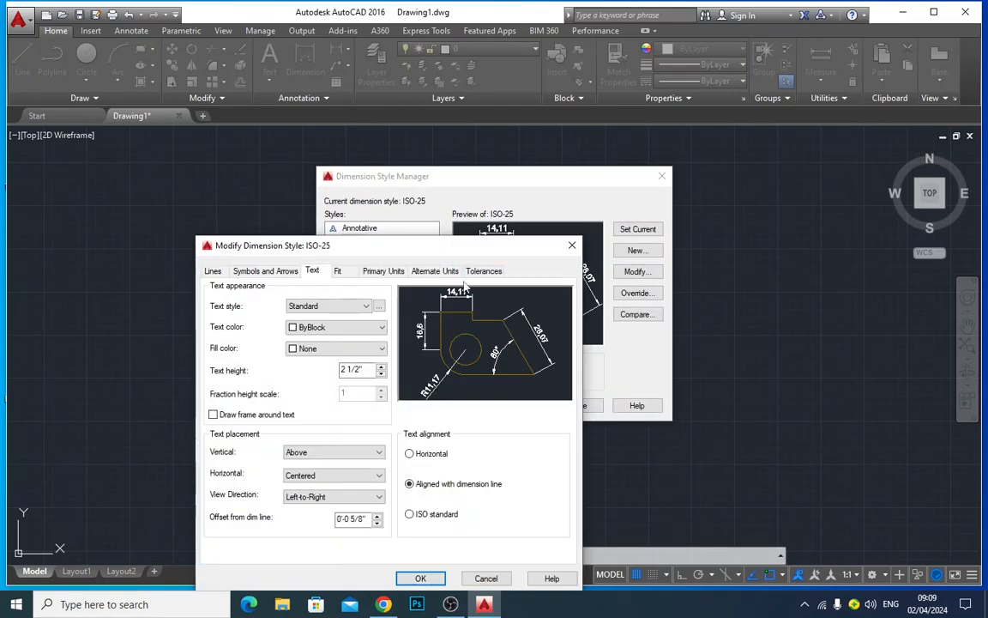
left_click(381, 273)
left_click(347, 299)
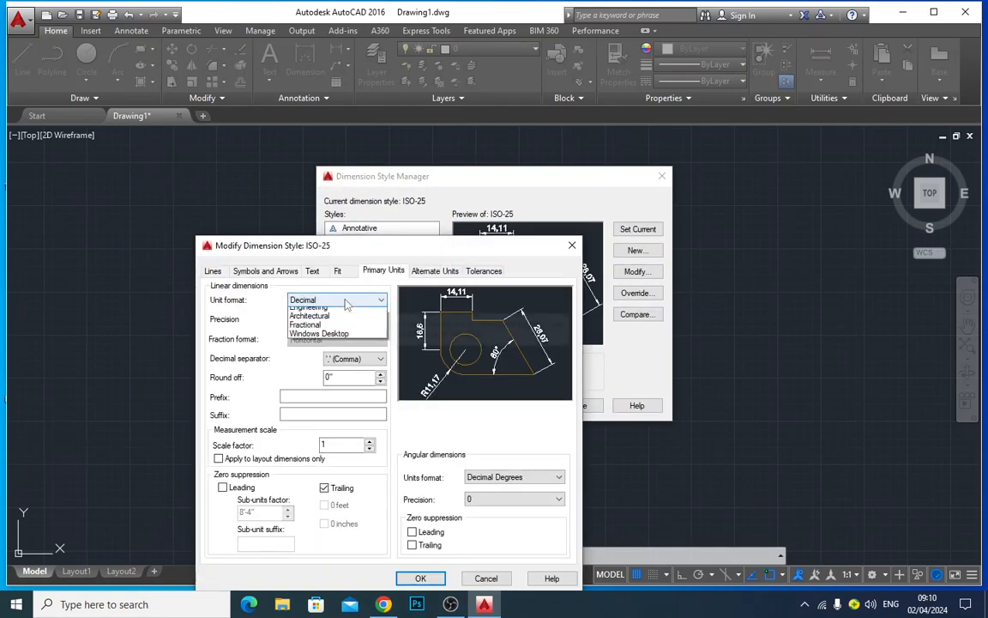
left_click(333, 338)
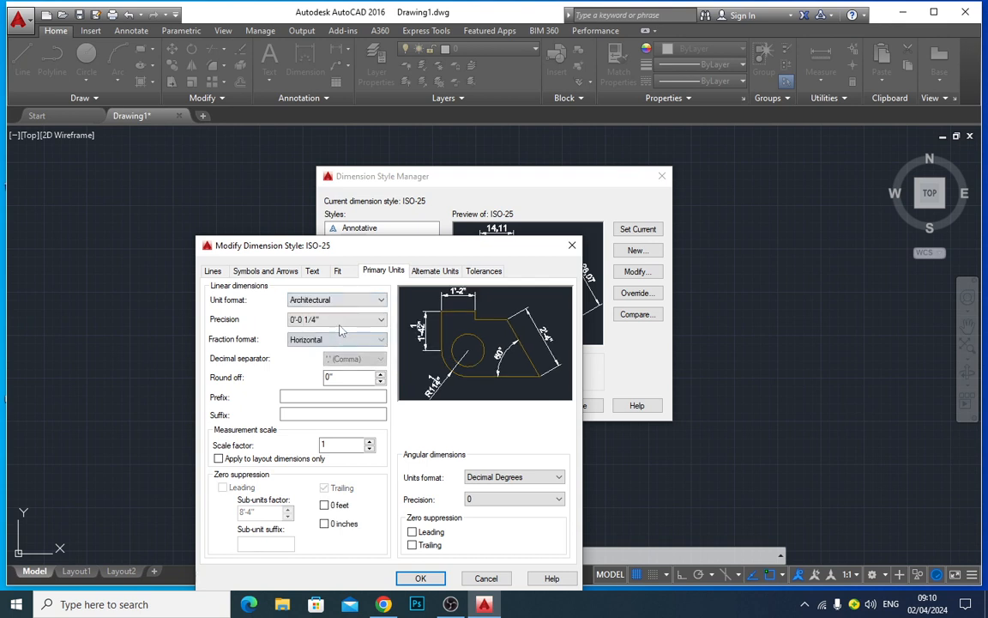
Set the ISO-25 dimension text height to 7, save the style, and turn off the drawing grid
left_click(312, 270)
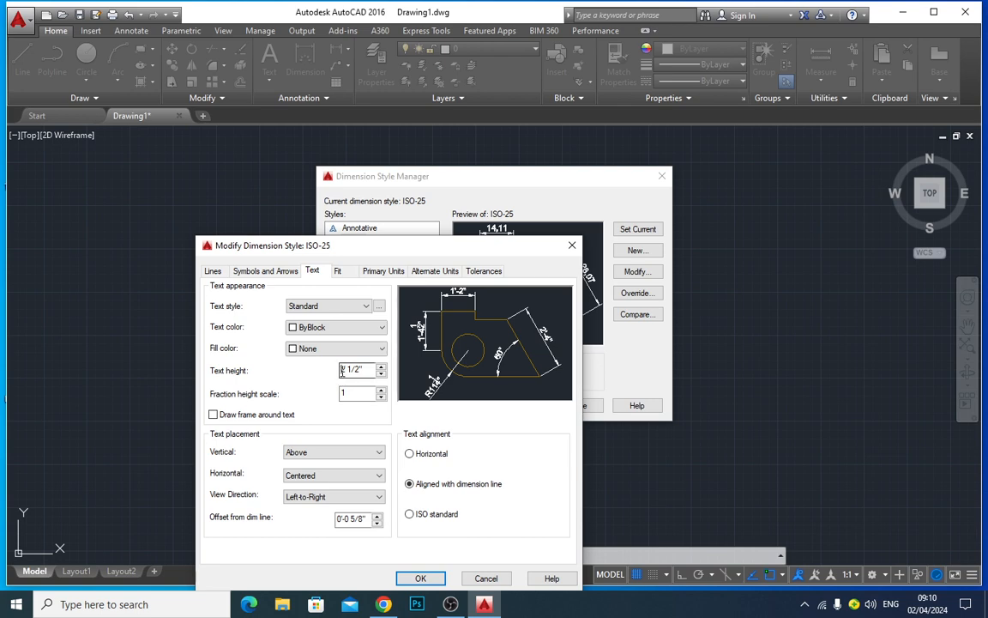
left_click_drag(341, 369, 391, 375)
type("7")
left_click(420, 578)
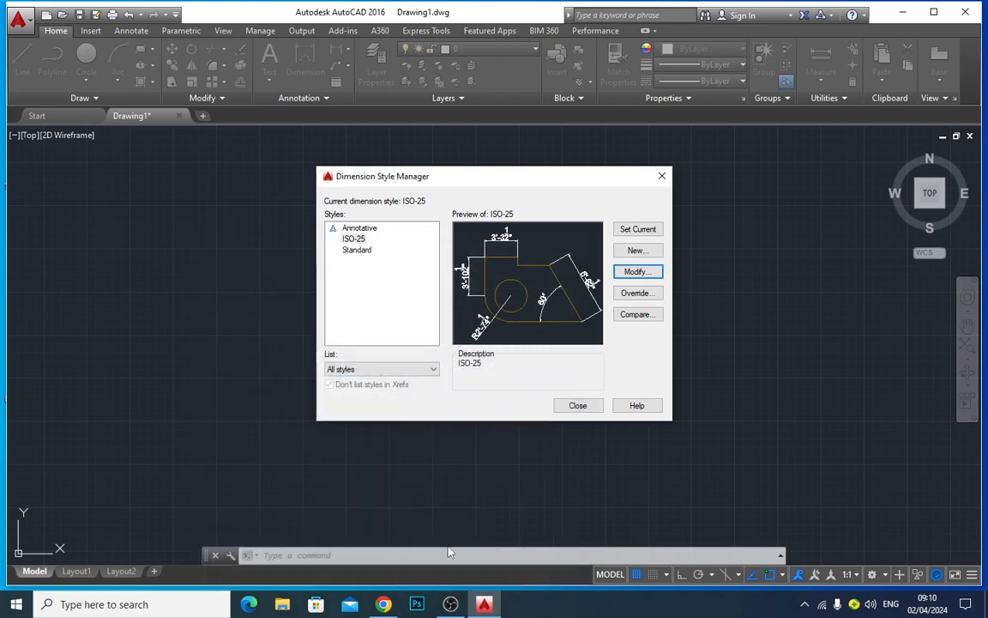
left_click(580, 407)
key("F7")
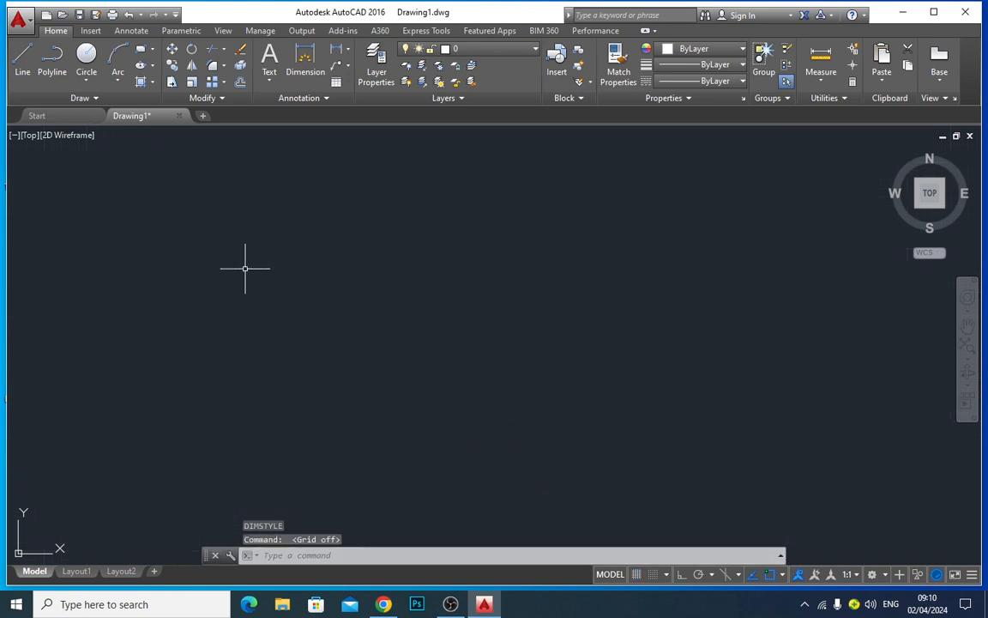
left_click(62, 136)
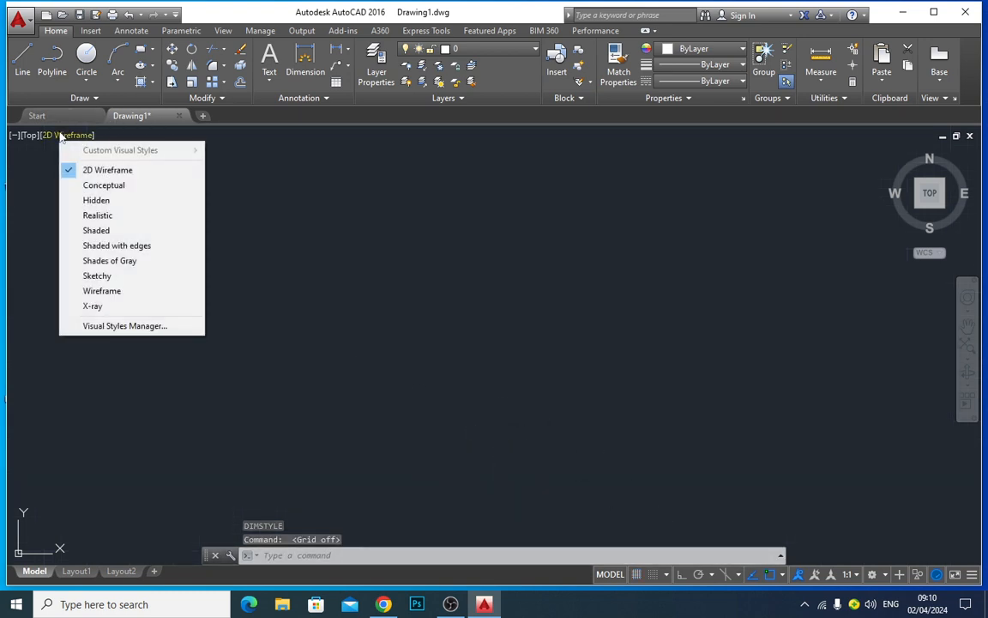
left_click(30, 136)
left_click(30, 135)
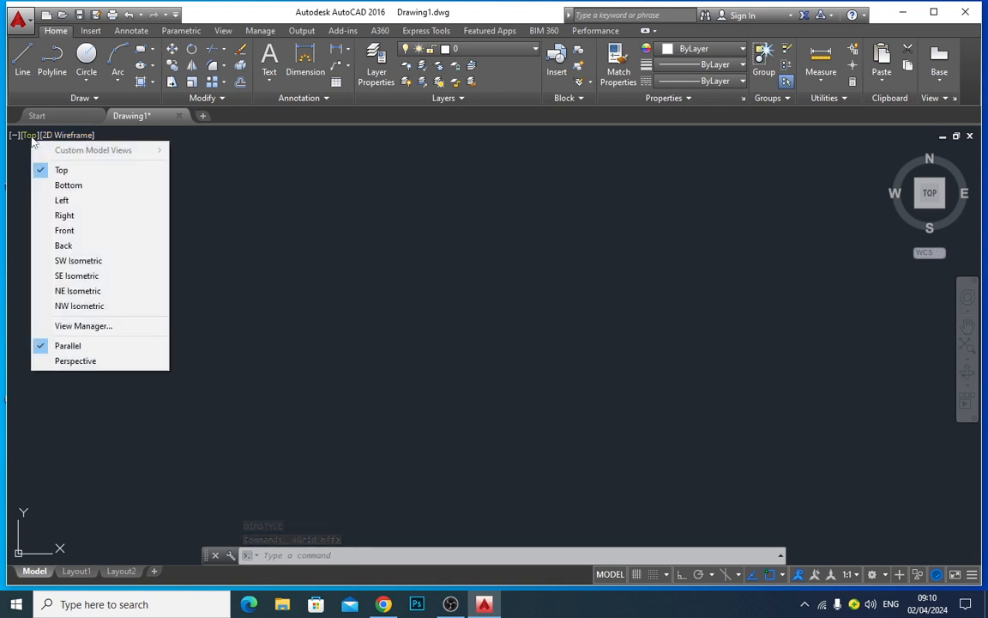
key("Escape")
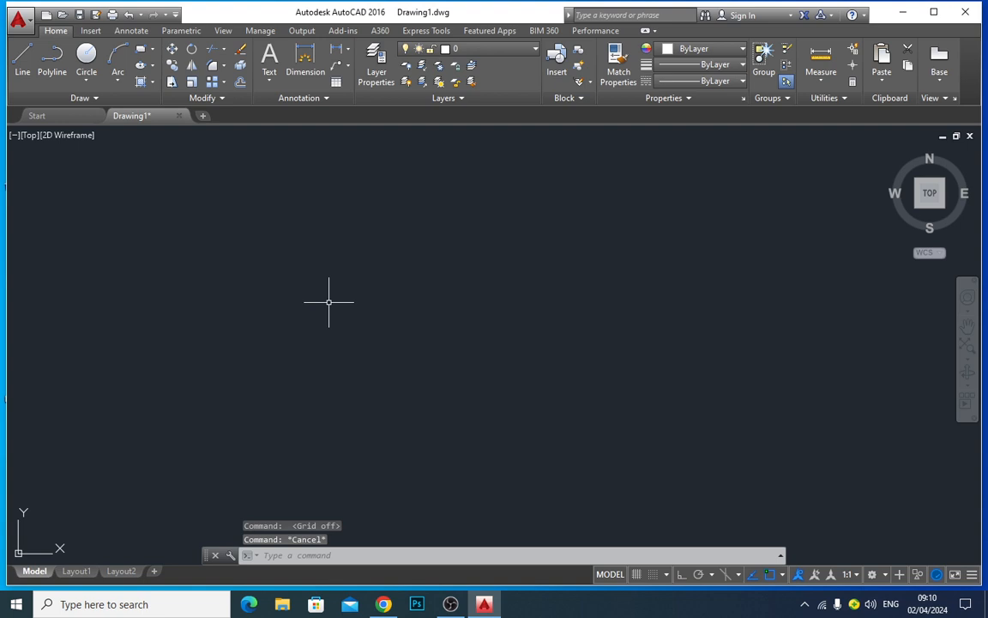
Draw a nearly horizontal line 10' long in the empty drawing with Ortho off
type("l")
key("Return")
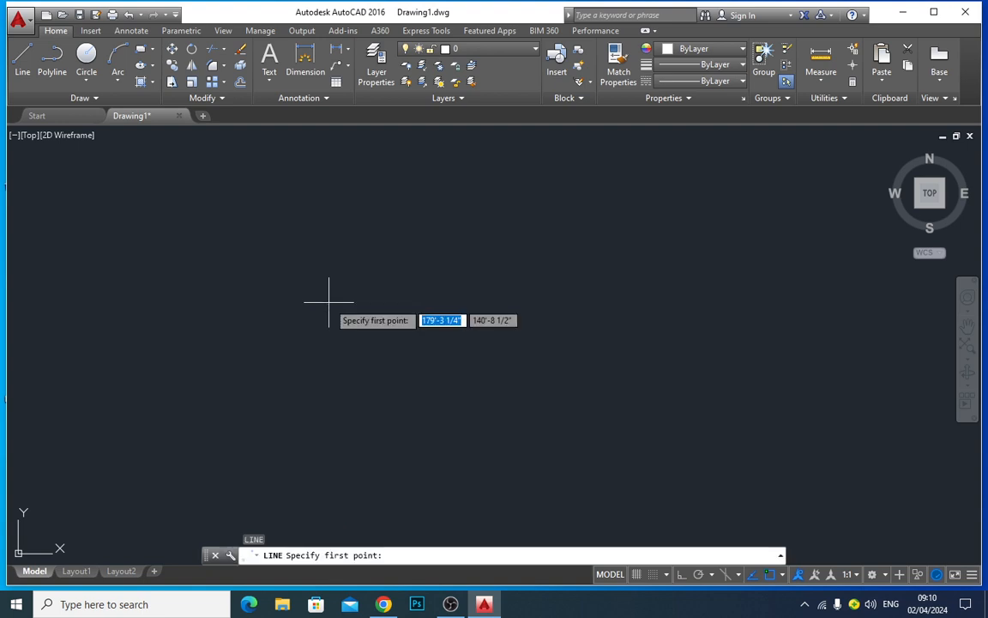
left_click(255, 278)
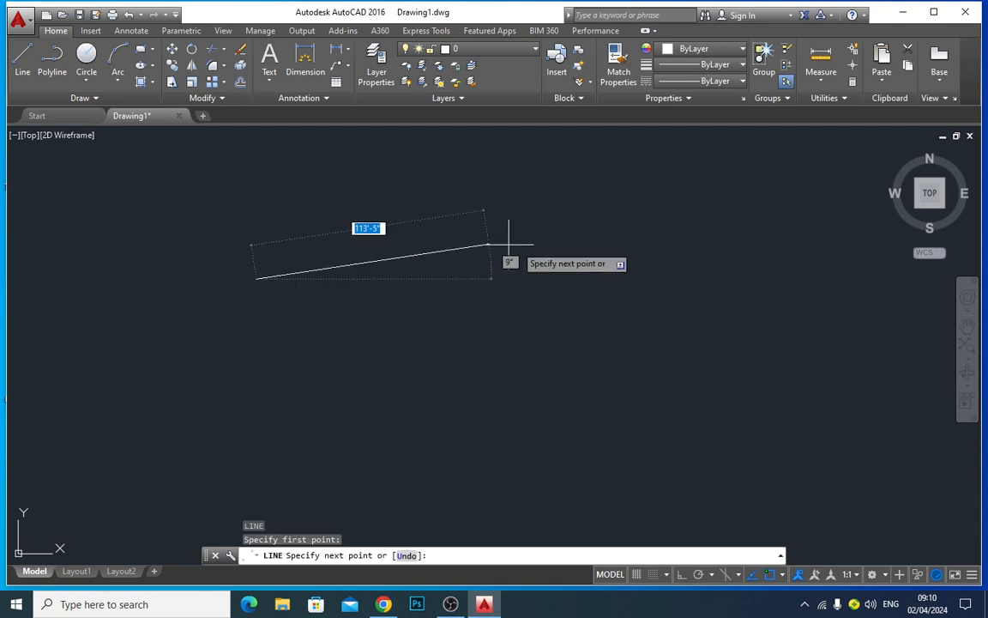
type("1")
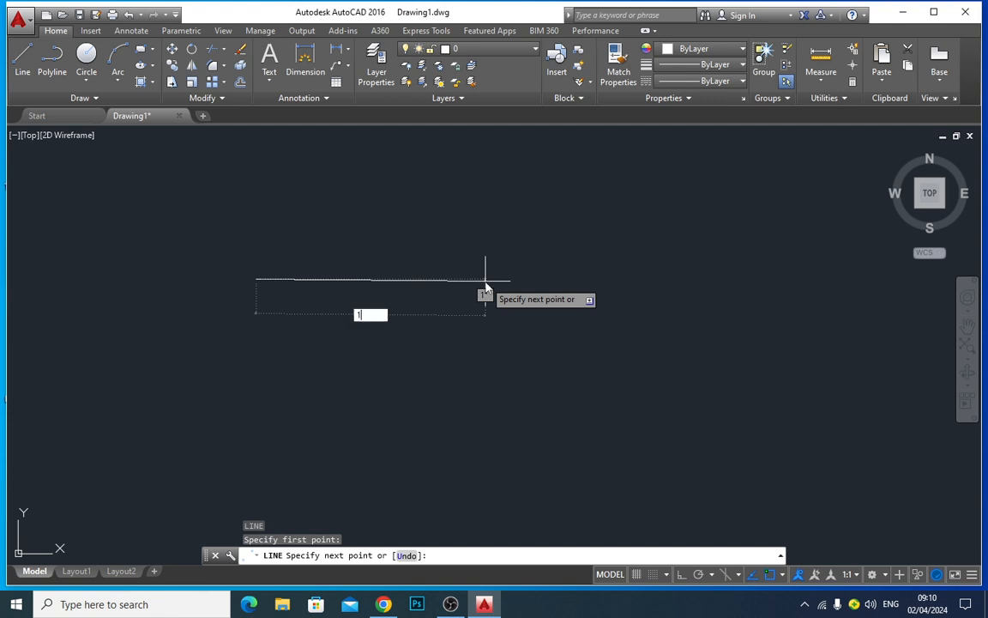
type("0'")
key("Return")
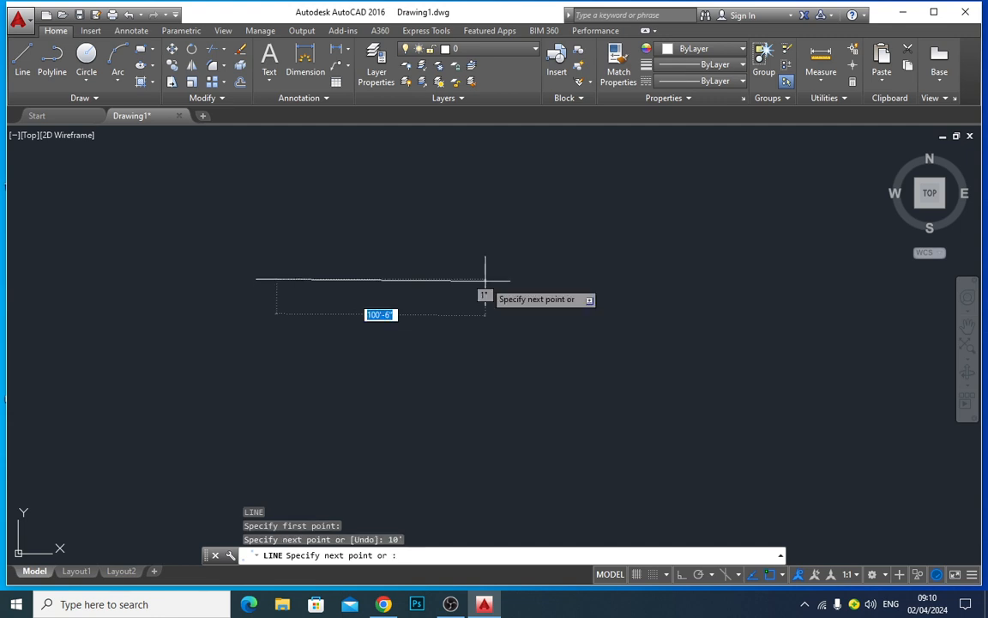
scroll(259, 285, "up", 5)
scroll(259, 285, "up", 2)
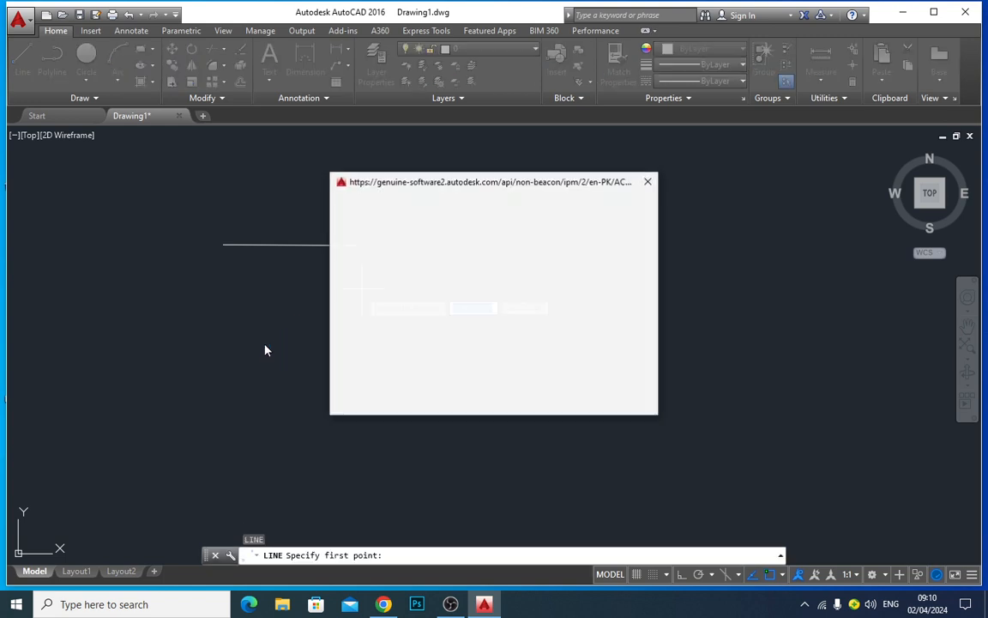
Dismiss the web pop-up and draw a second 10' line below the first, sloping upward at about 17°
left_click(649, 182)
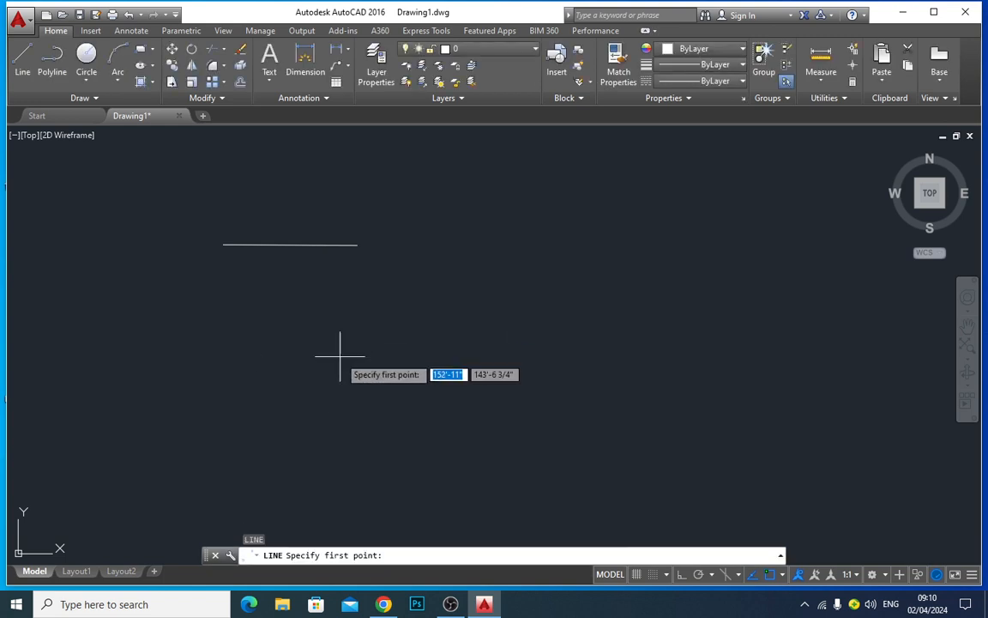
left_click(242, 374)
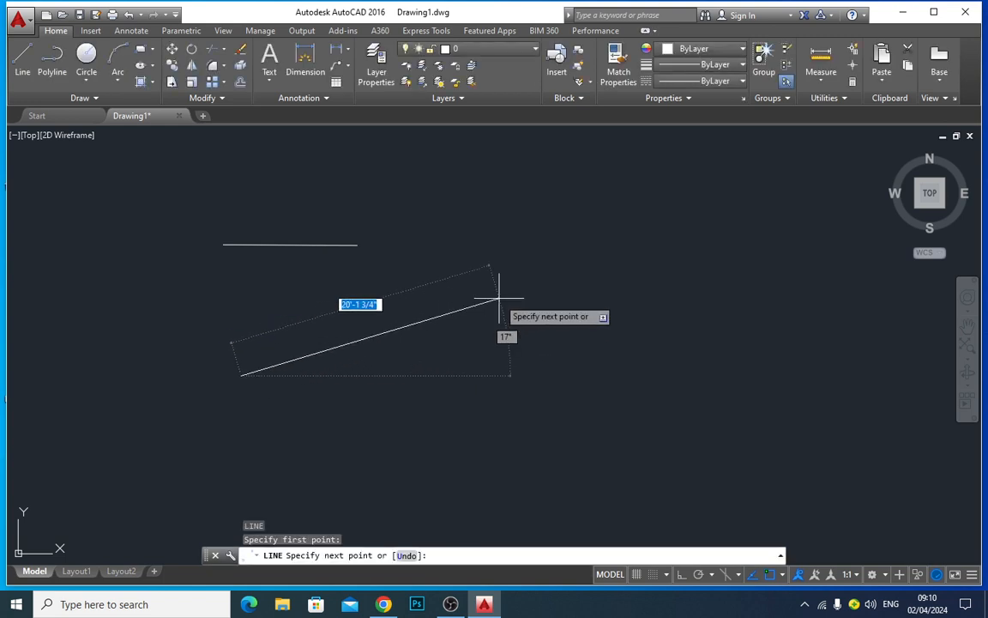
key("F8")
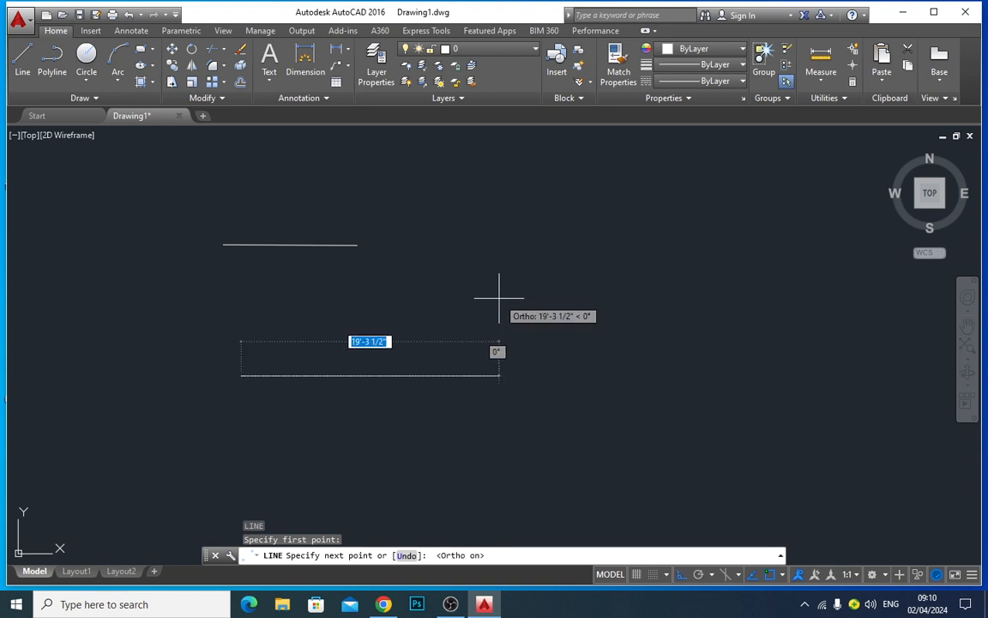
key("F8")
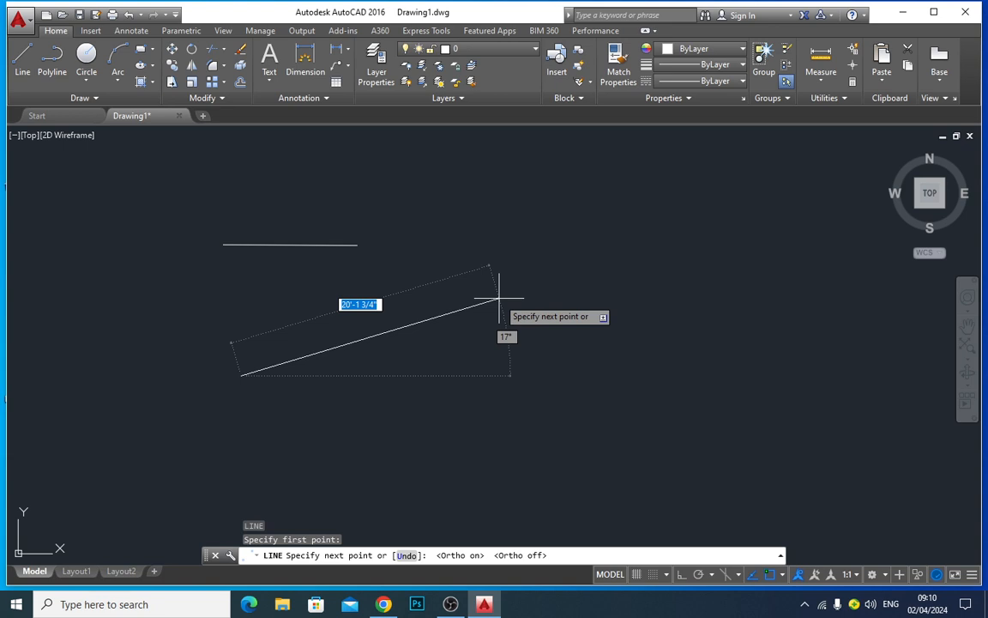
type("10")
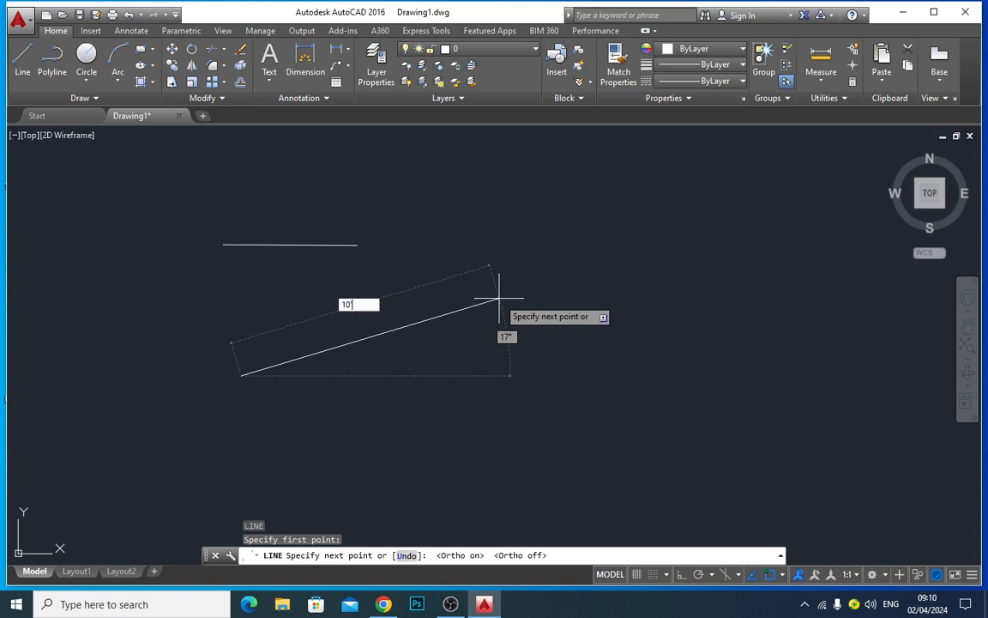
key("Return")
key("Return")
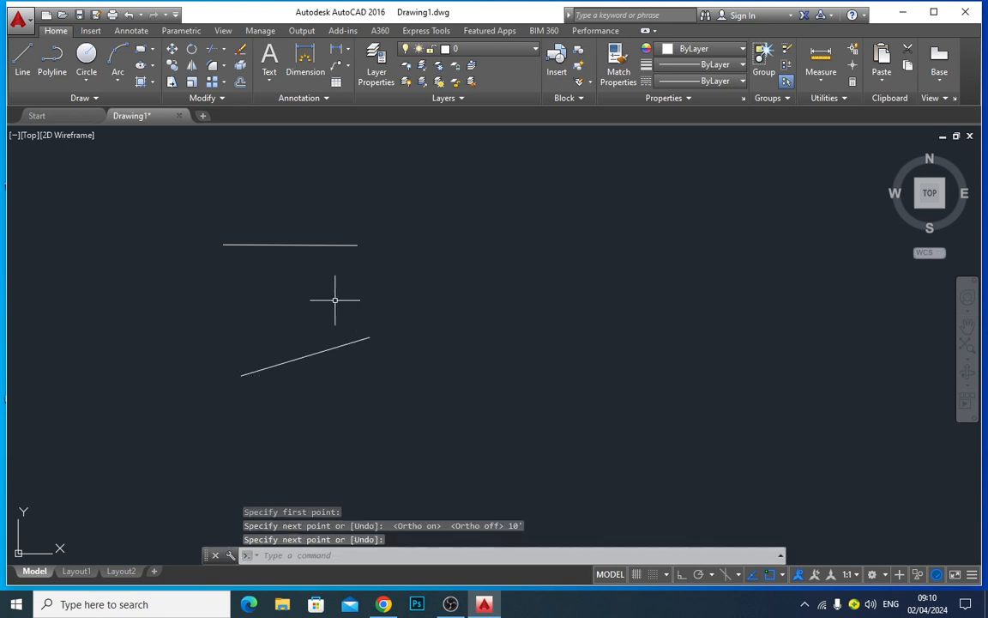
Add a linear dimension between the endpoints of the upper line, placing the dimension line just above it
scroll(334, 299, "up", 2)
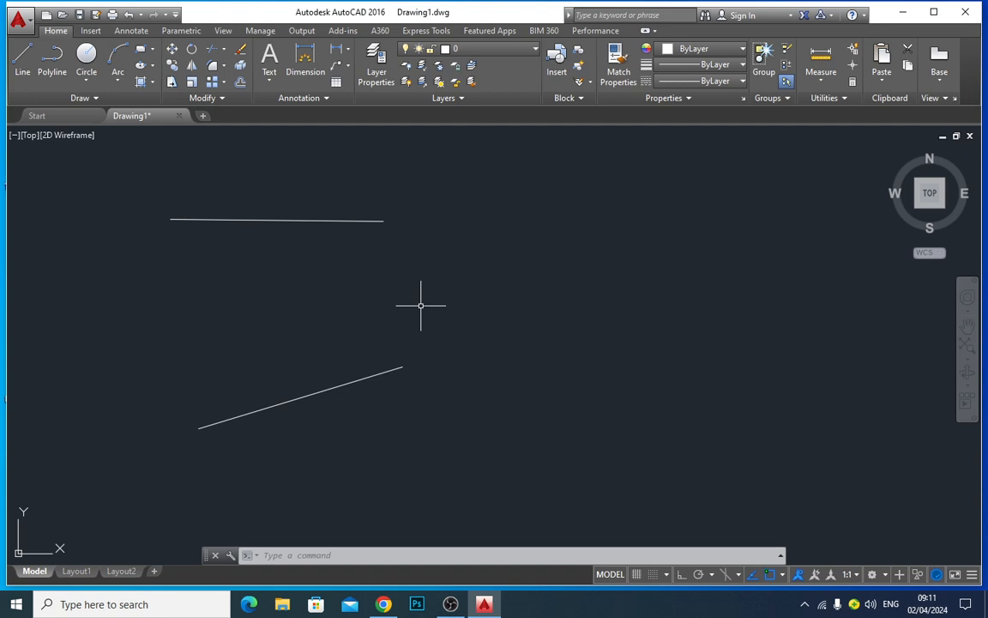
type("dli")
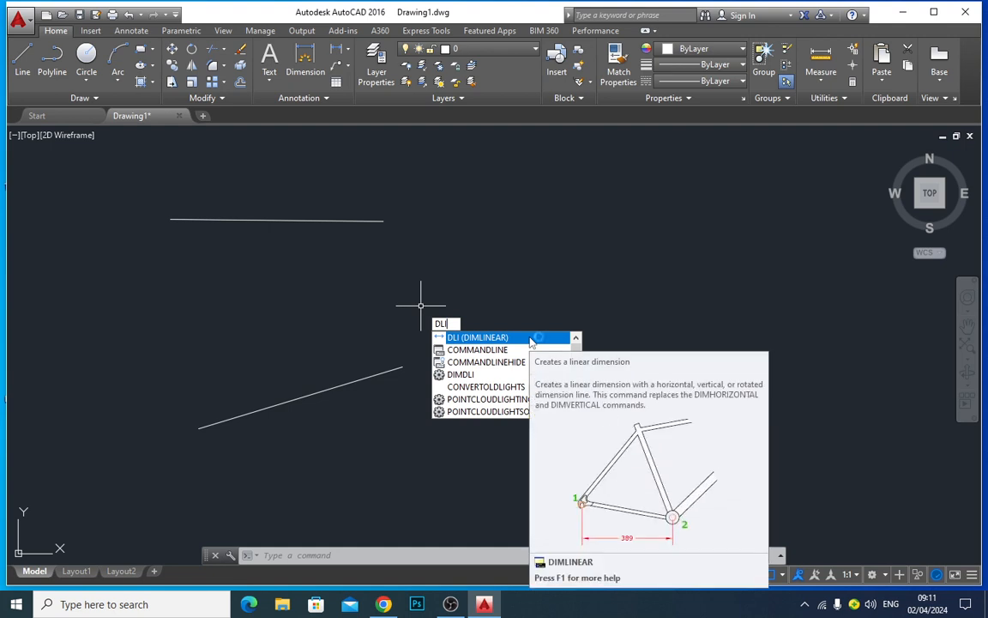
left_click(531, 342)
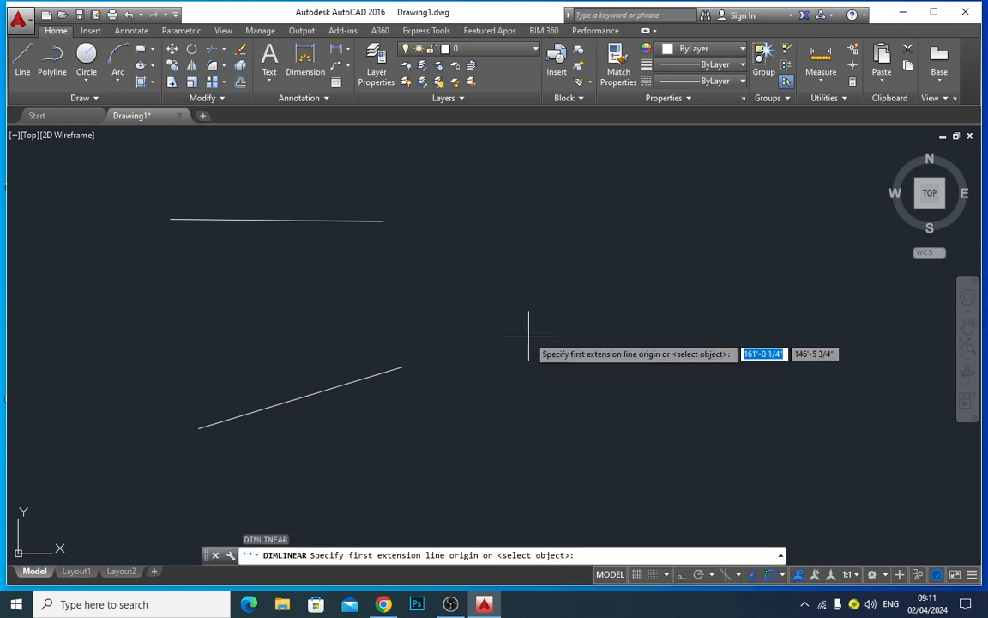
left_click(170, 220)
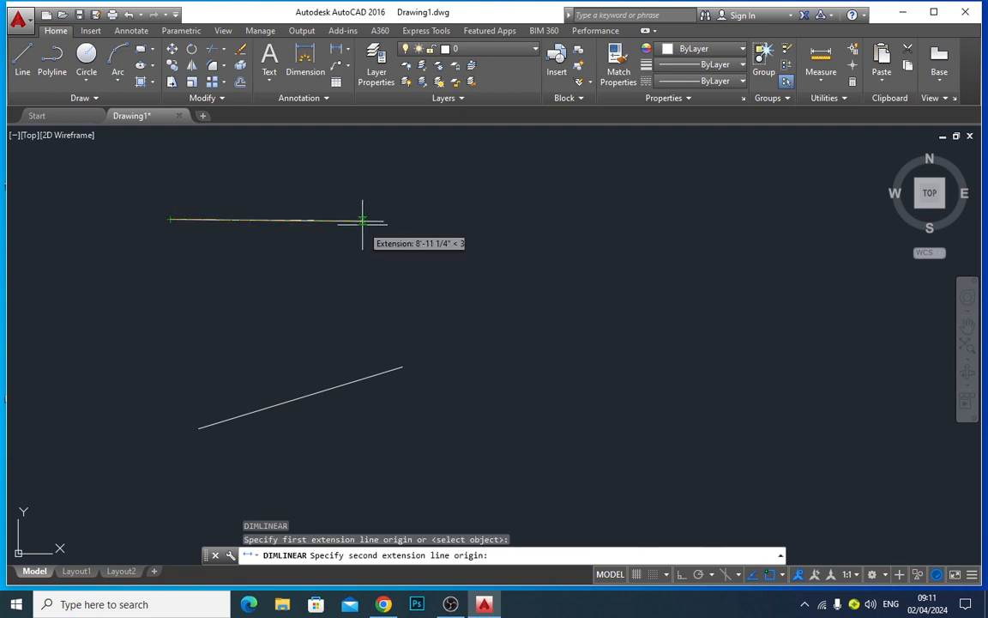
left_click(382, 220)
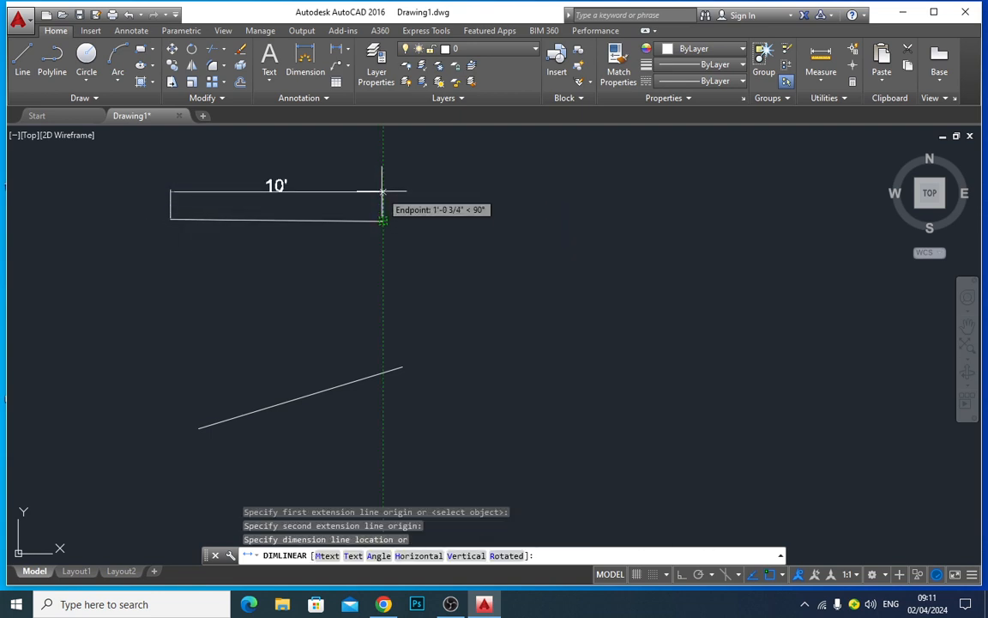
left_click(383, 191)
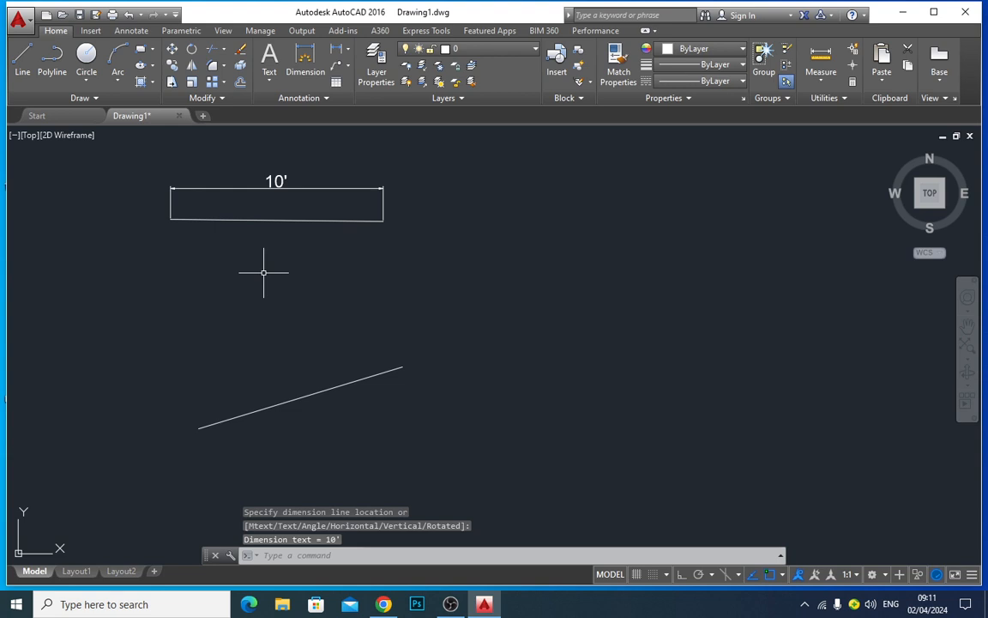
Add a linear dimension between the endpoints of the lower sloping line, placing the dimension line horizontally above it
type("DLI")
key("Return")
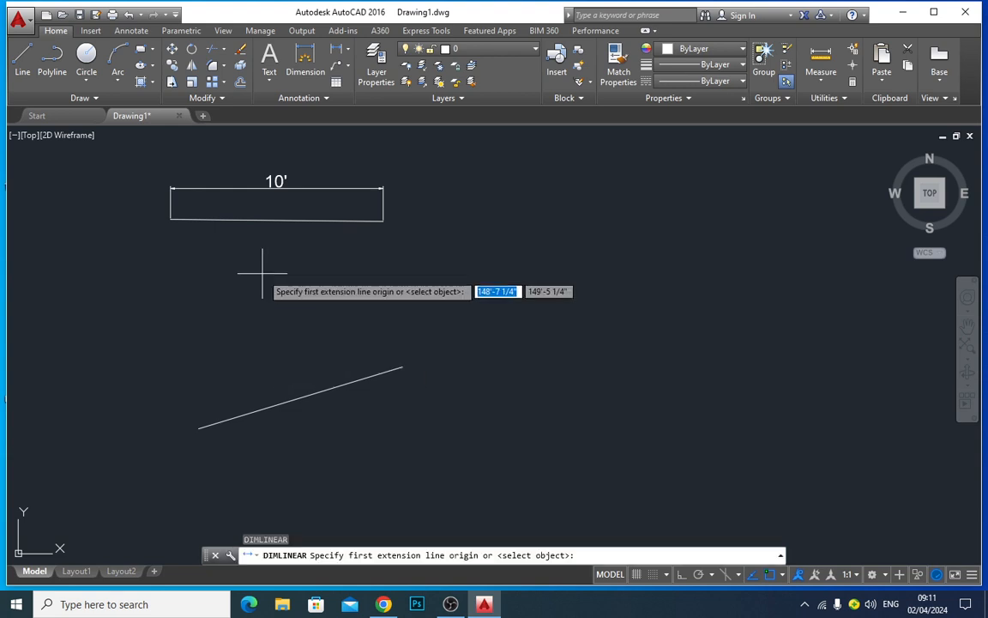
left_click(198, 427)
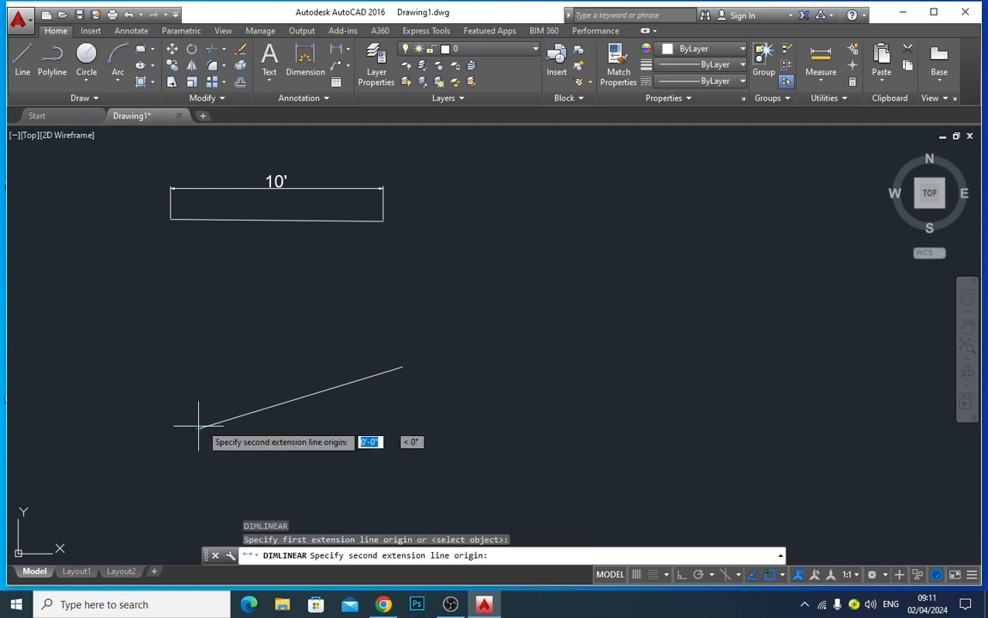
scroll(393, 369, "up", 3)
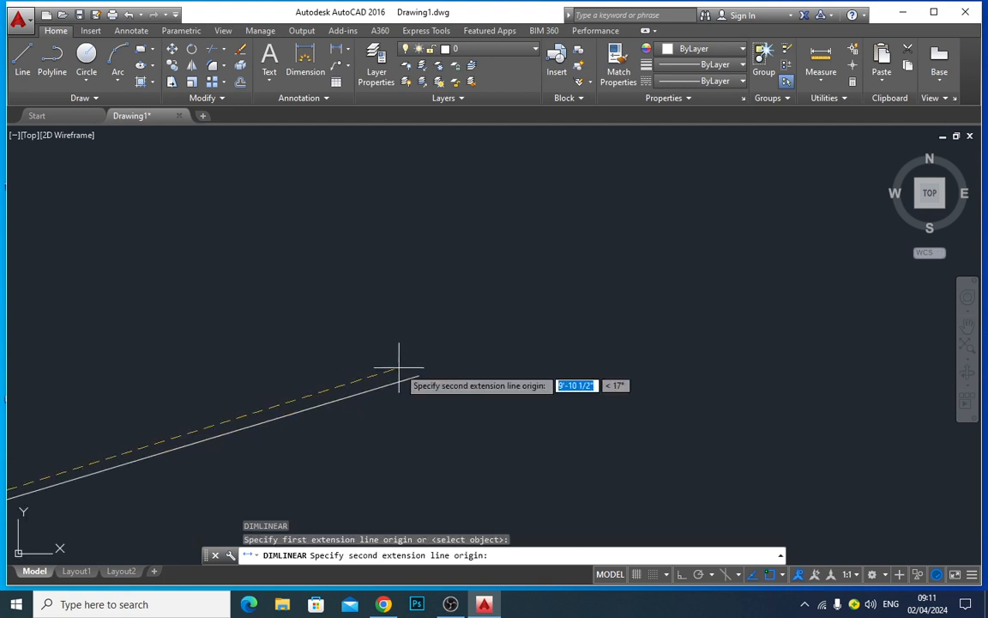
left_click(419, 374)
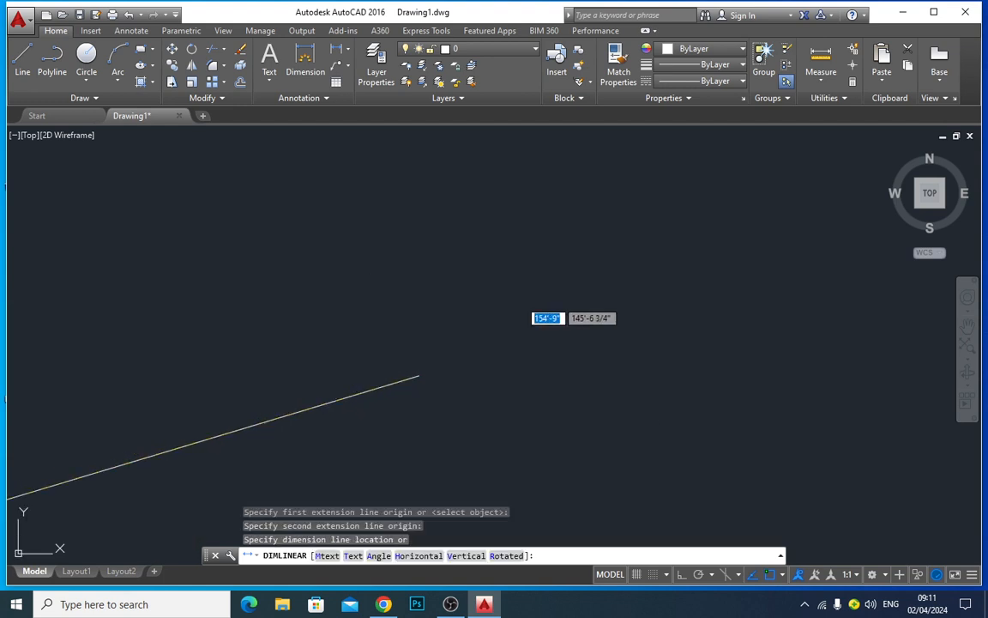
left_click(368, 298)
Draw a vertical line 10' long downward in the empty area beside the dimensioned lines, with Ortho on
scroll(369, 300, "down", 3)
scroll(368, 300, "down", 2)
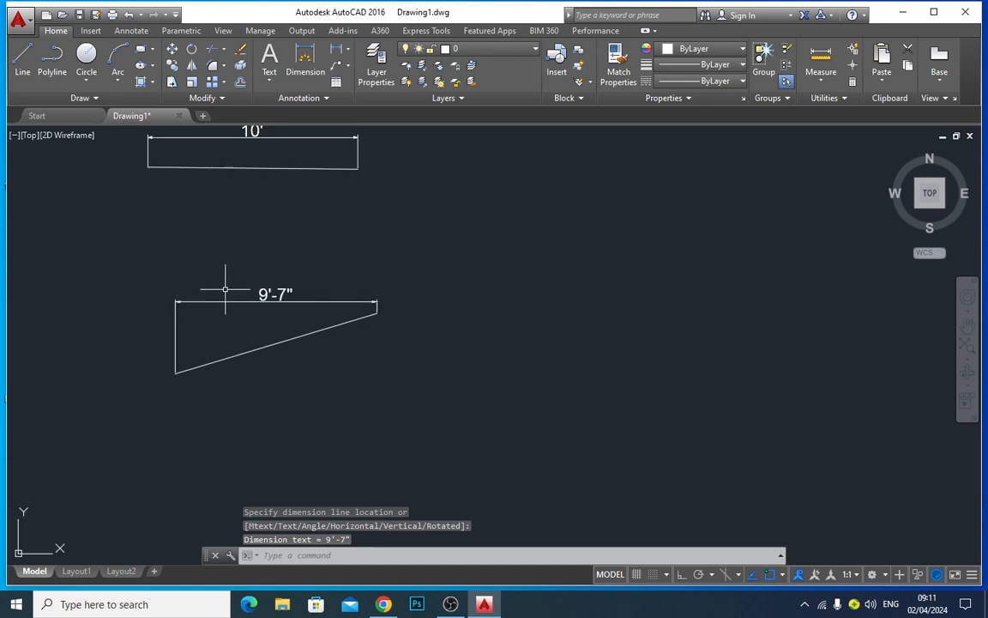
scroll(232, 293, "up", 2)
middle_click_drag(232, 294, 304, 414)
middle_click(303, 414)
middle_click(304, 415)
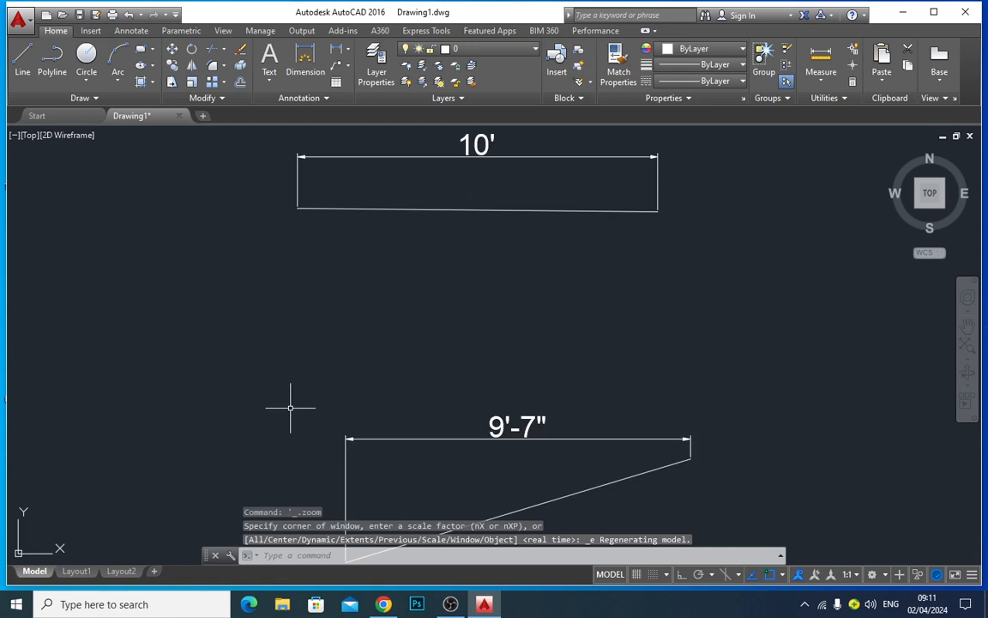
scroll(371, 379, "down", 1)
middle_click_drag(479, 360, 331, 352)
type("l")
key("Return")
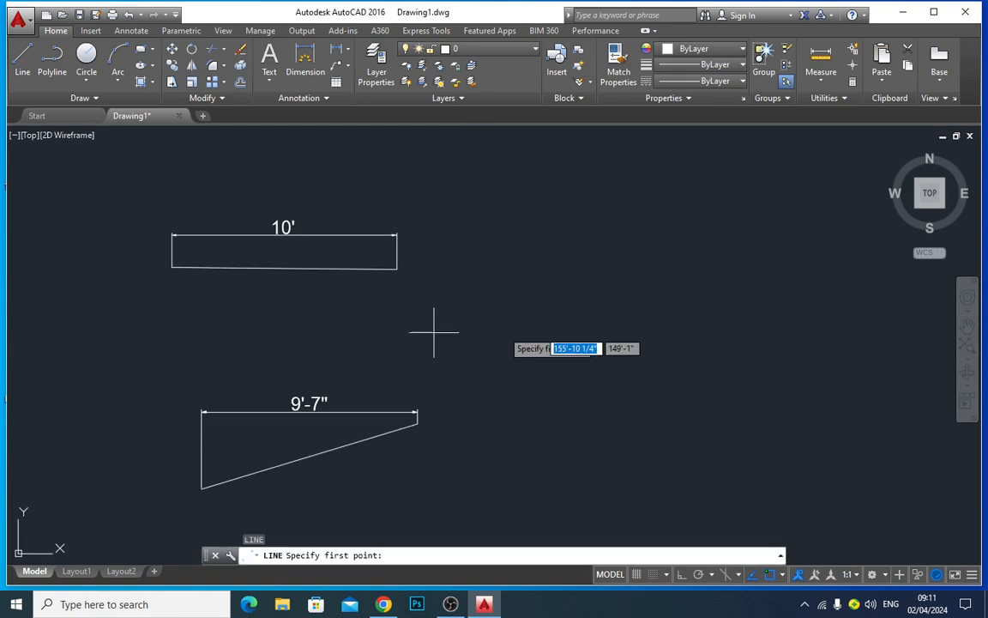
left_click(546, 187)
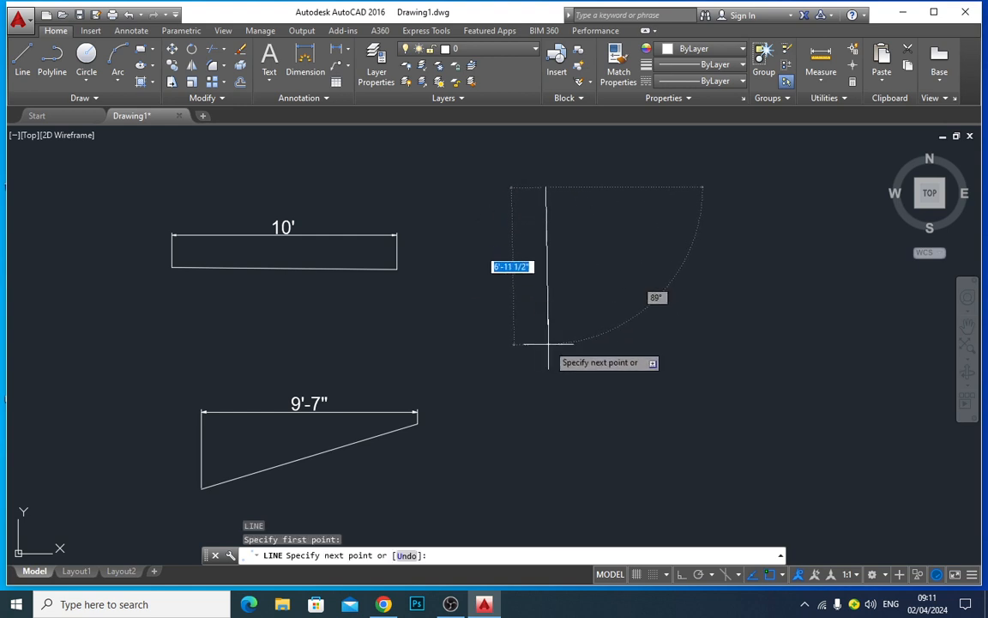
key("F8")
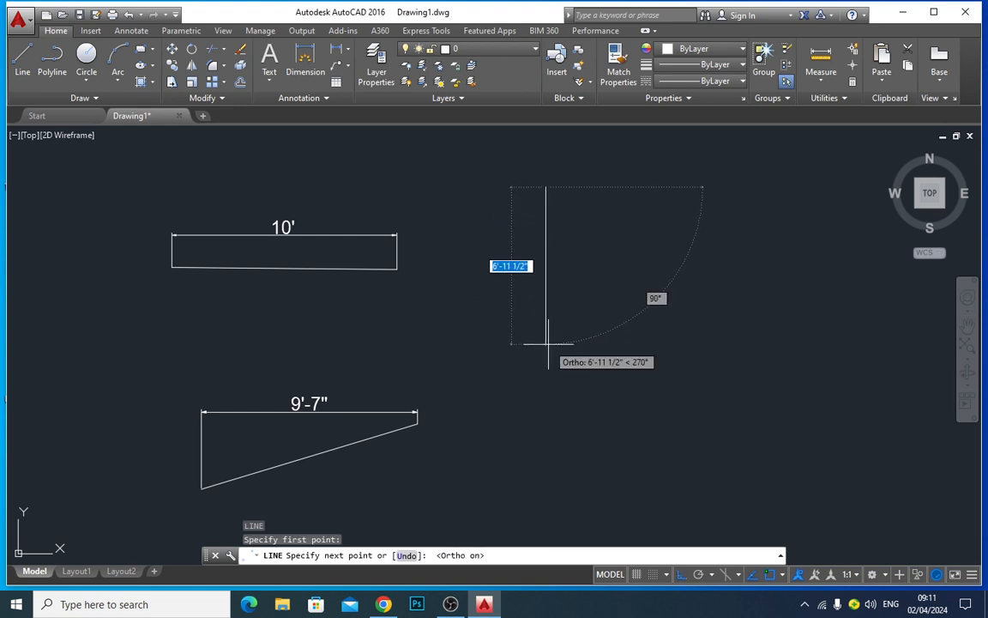
type("10")
key("Return")
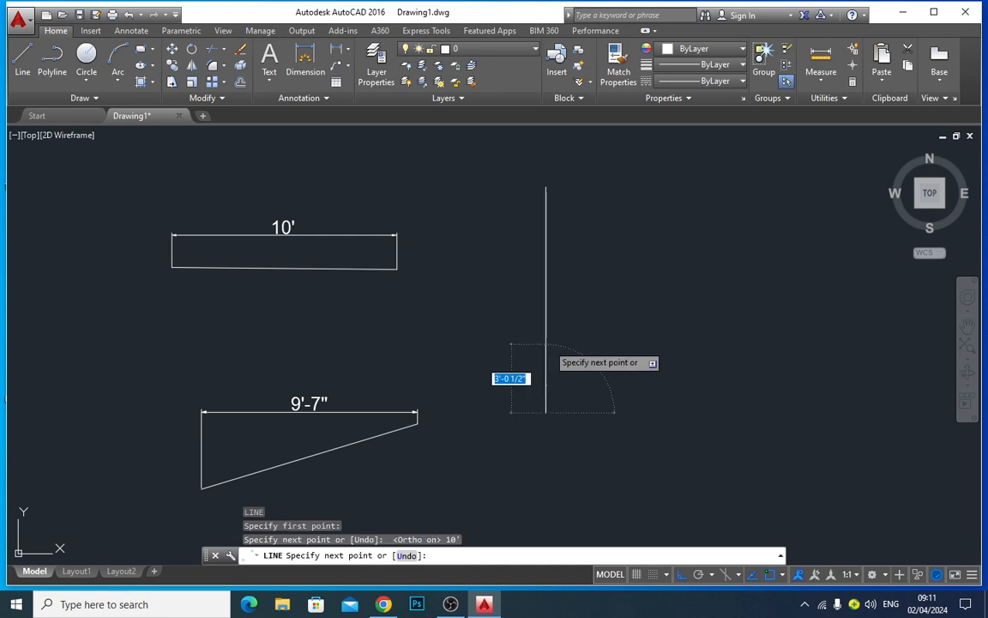
key("Return")
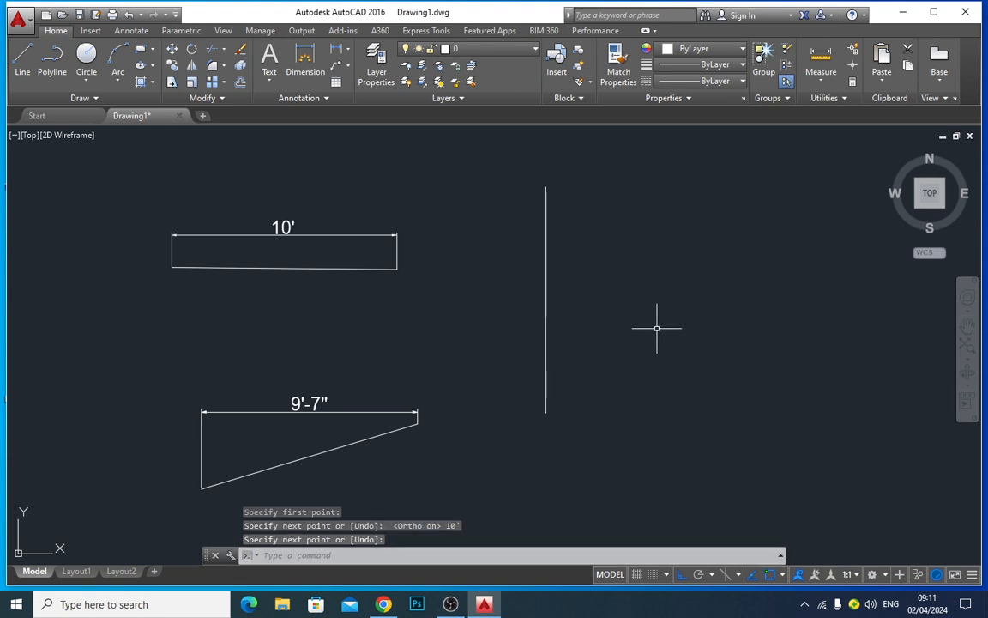
Draw a 10' line beside the vertical one with Ortho off, sloping downward at about 48°
type("l")
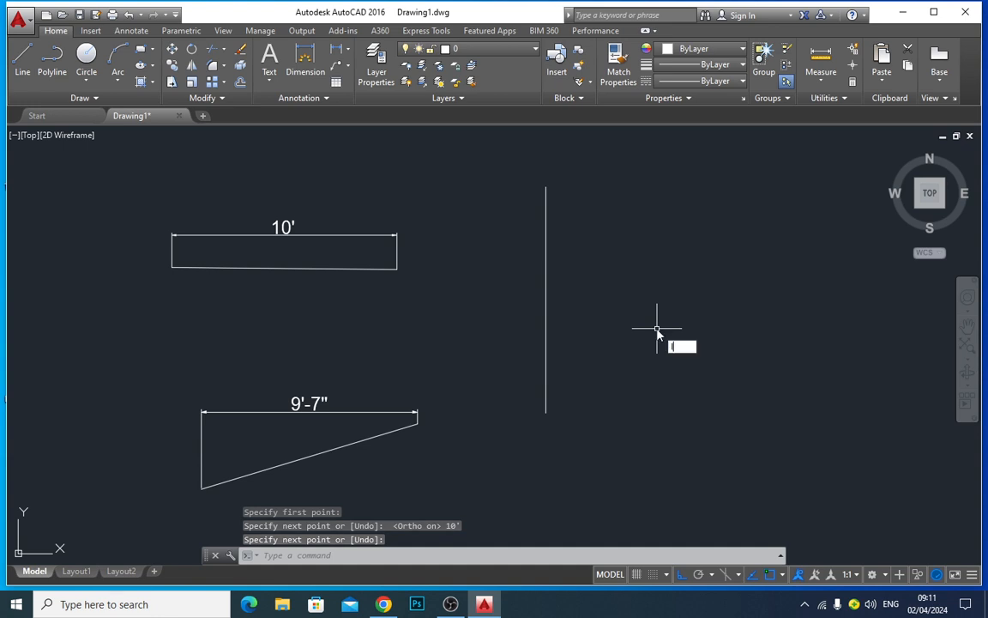
key("Return")
left_click(614, 264)
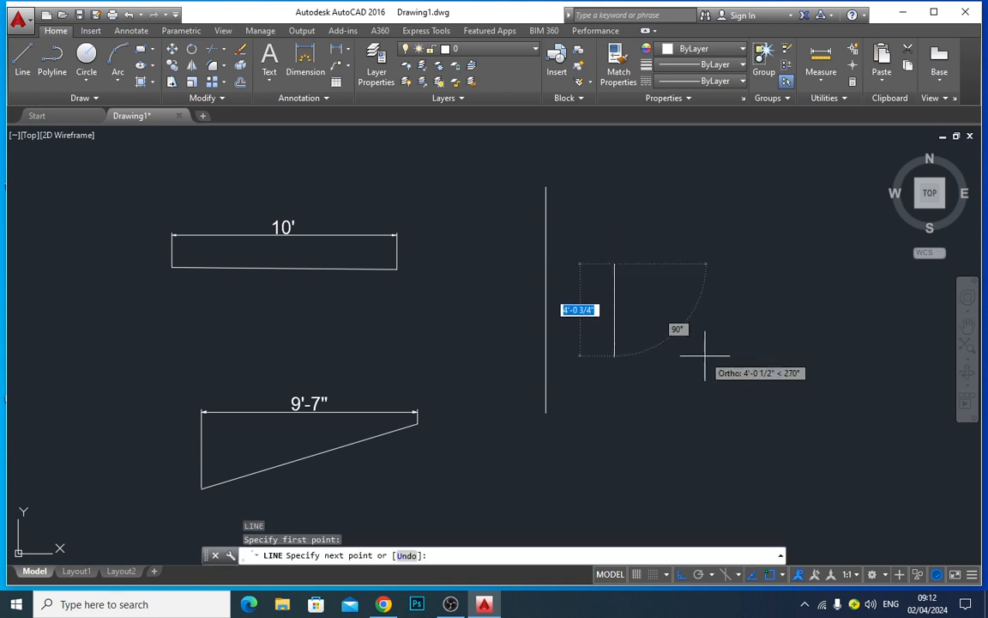
key("F8")
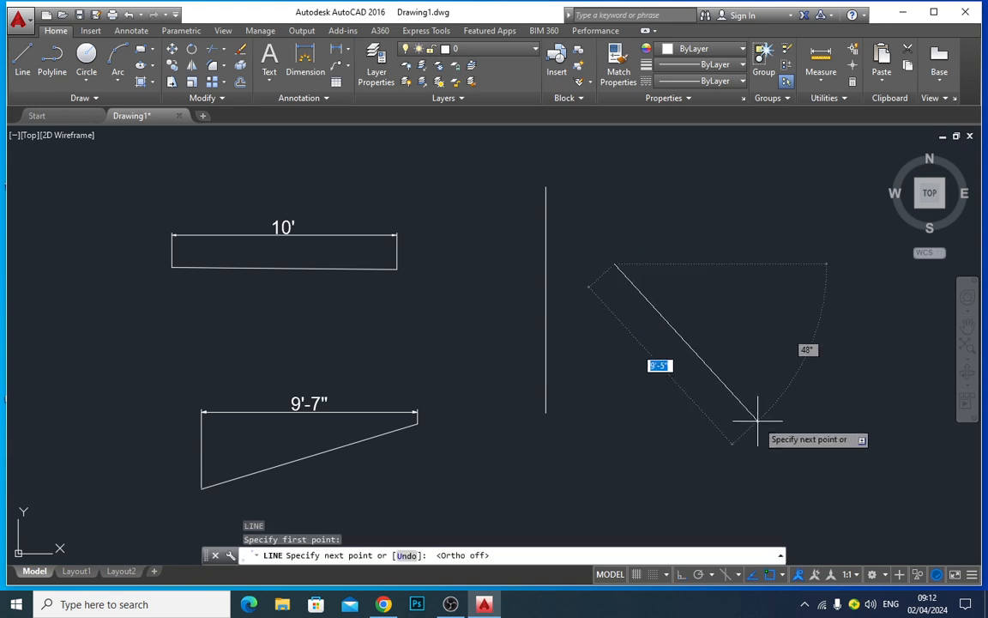
type("10")
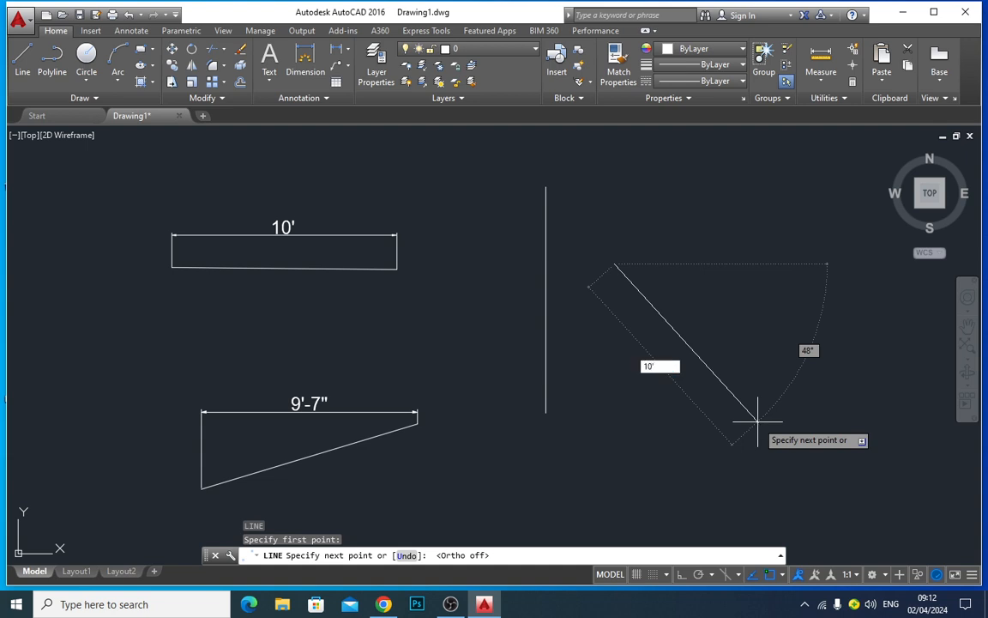
type("'")
key("Return")
key("Escape")
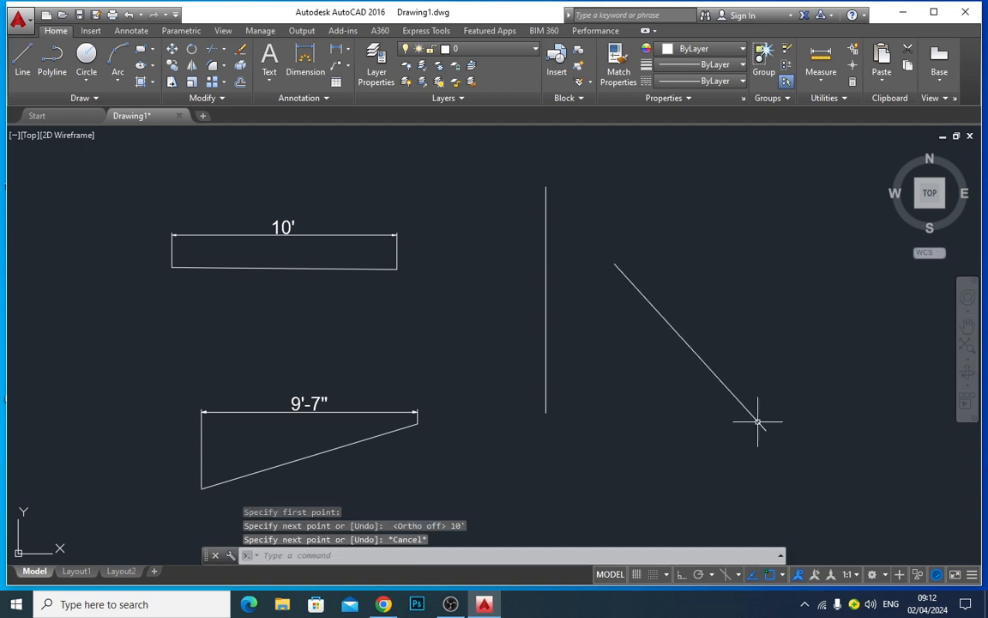
Add an aligned dimension between the endpoints of the vertical 10' line, placing it on the side facing the diagonal line
middle_click_drag(599, 342, 610, 354)
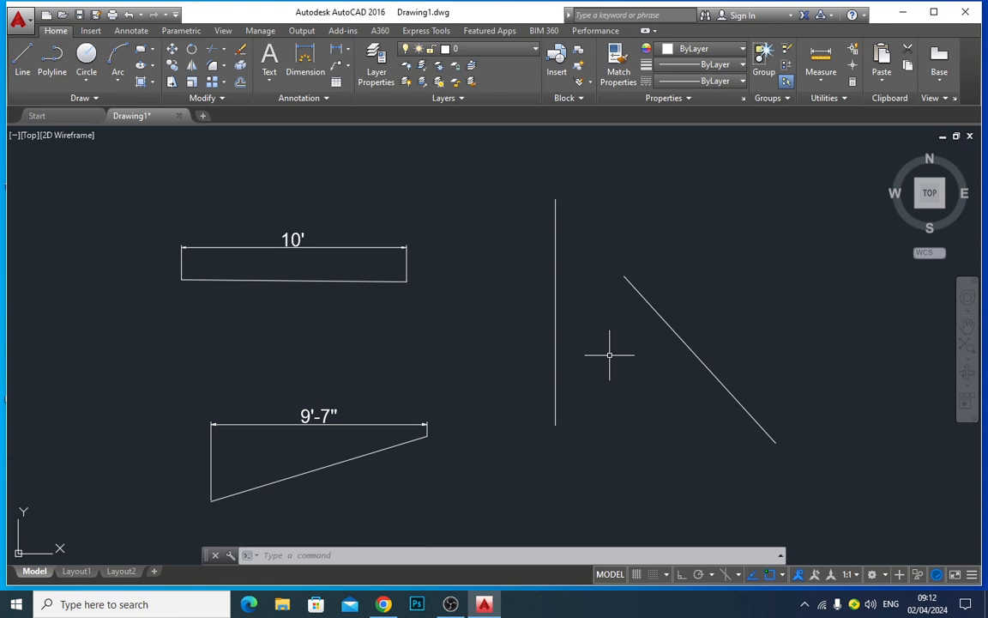
type("DAL")
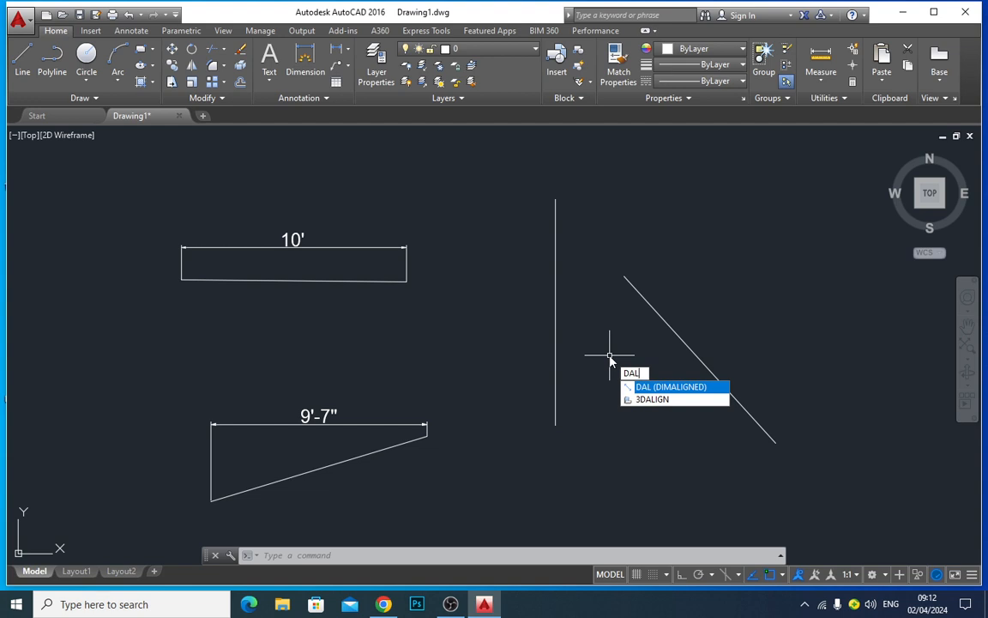
key("Return")
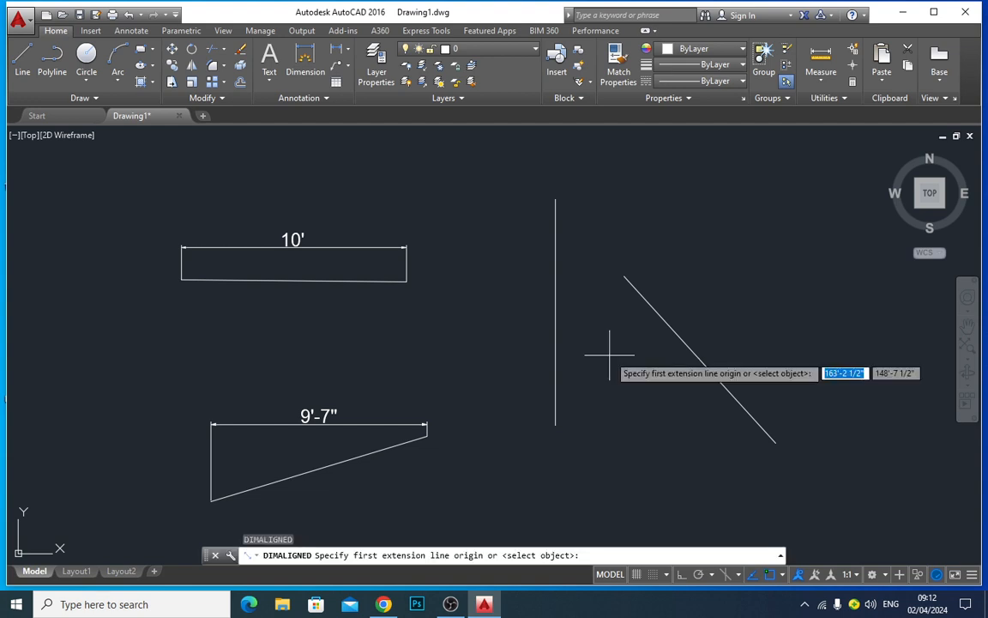
left_click(555, 199)
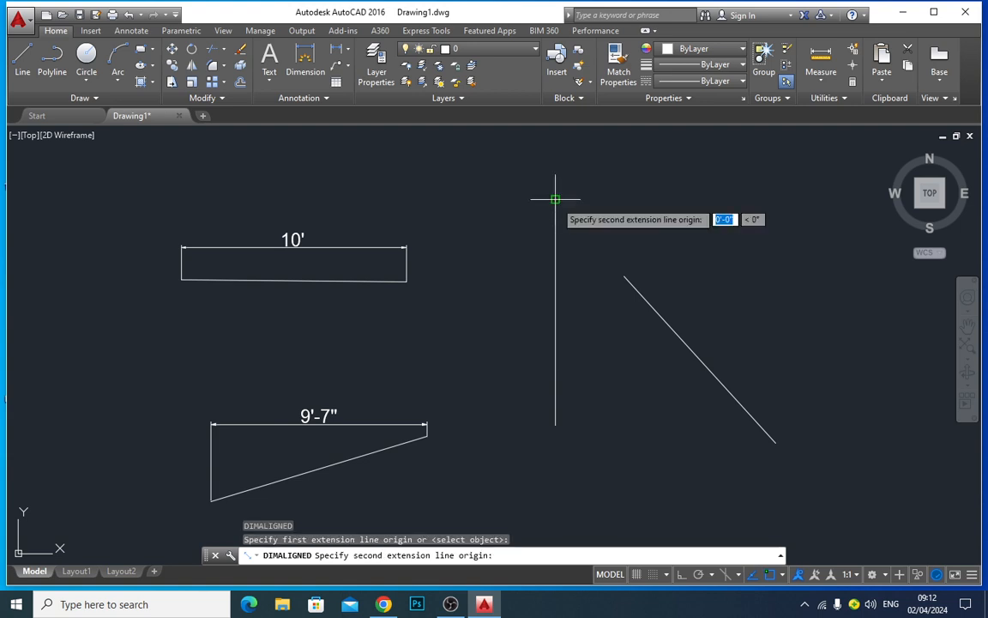
left_click(555, 424)
left_click(586, 412)
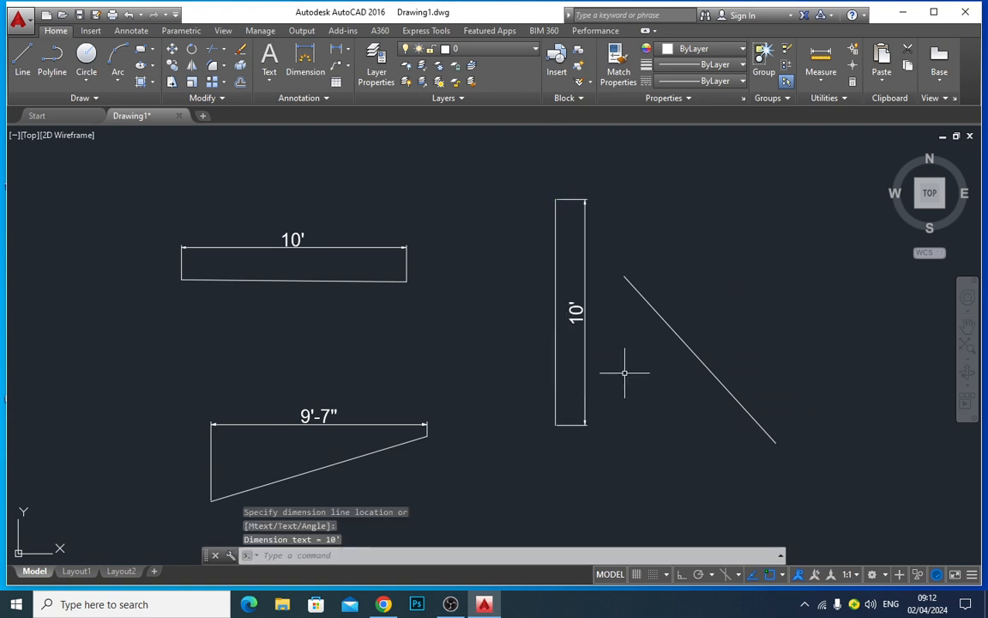
Add an aligned dimension between the endpoints of the diagonal line, placing the dimension line parallel above it
key("Return")
left_click(624, 278)
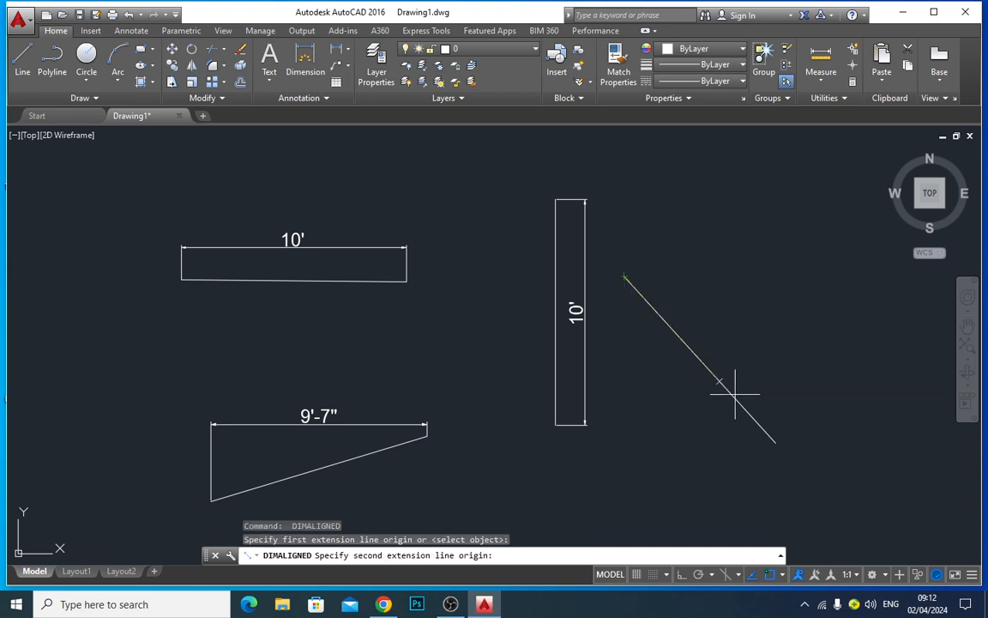
left_click(777, 443)
left_click(805, 402)
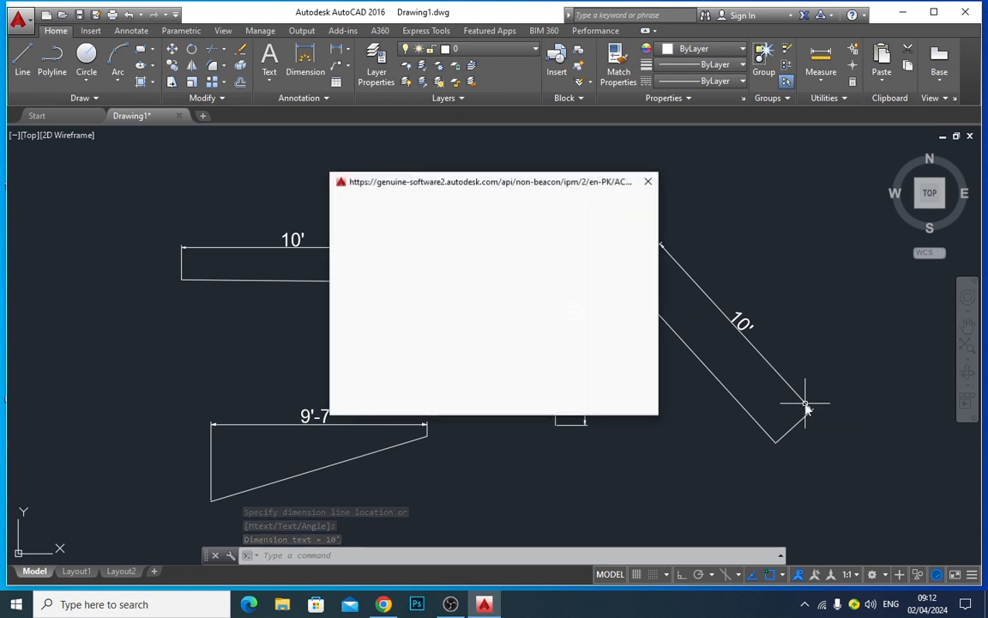
Dismiss the web pop-up and draw a horizontal 5' line with Ortho on in the empty area beyond the diagonal line
left_click(649, 182)
mouse_move(678, 239)
middle_mouse_down()
mouse_move(468, 215)
mouse_move(188, 229)
middle_mouse_up()
middle_click_drag(618, 274, 329, 249)
type("l")
key("Return")
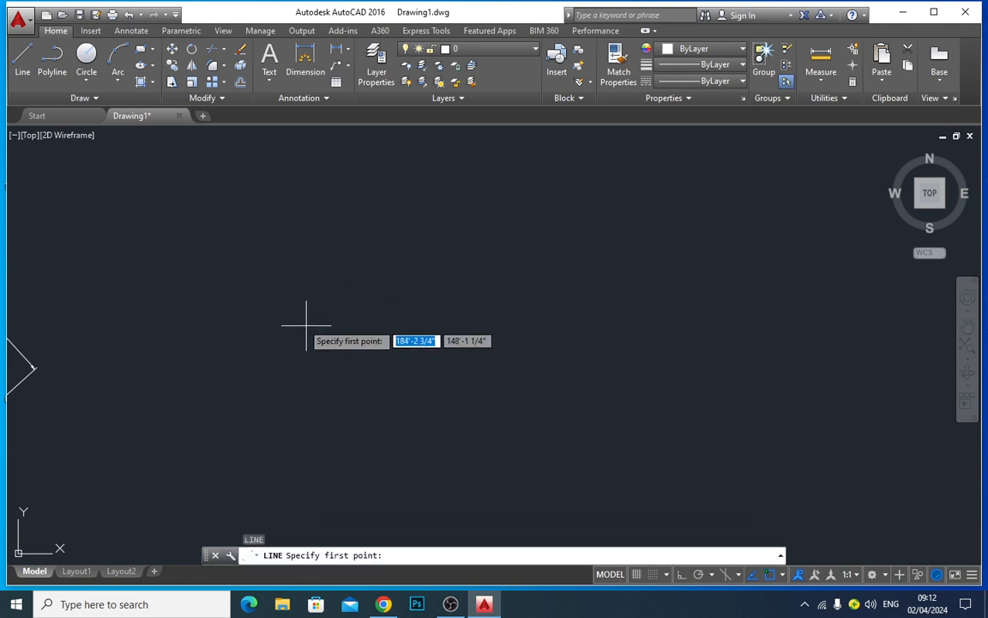
left_click(304, 300)
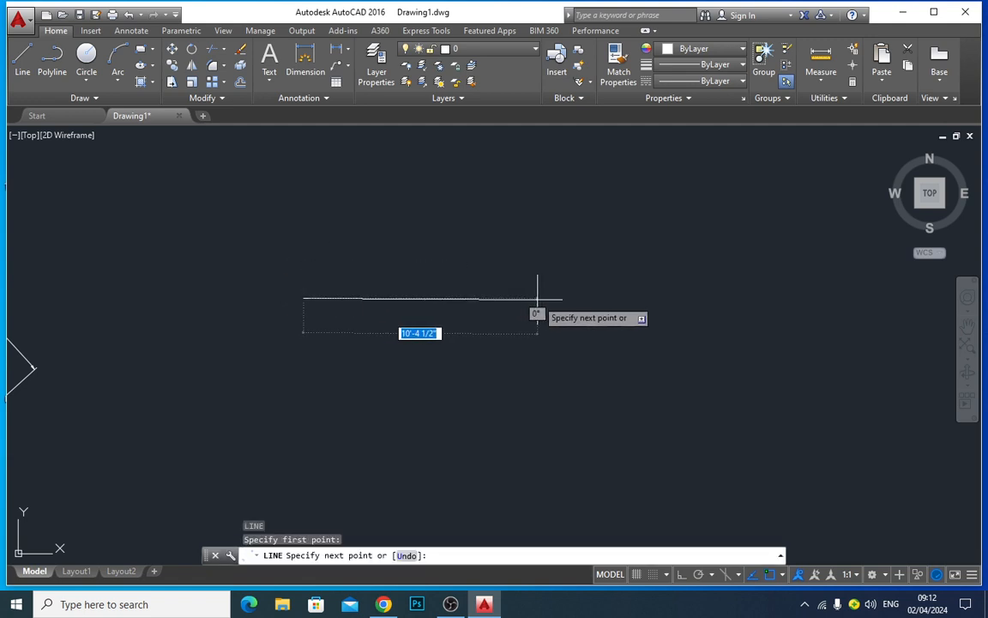
key("F8")
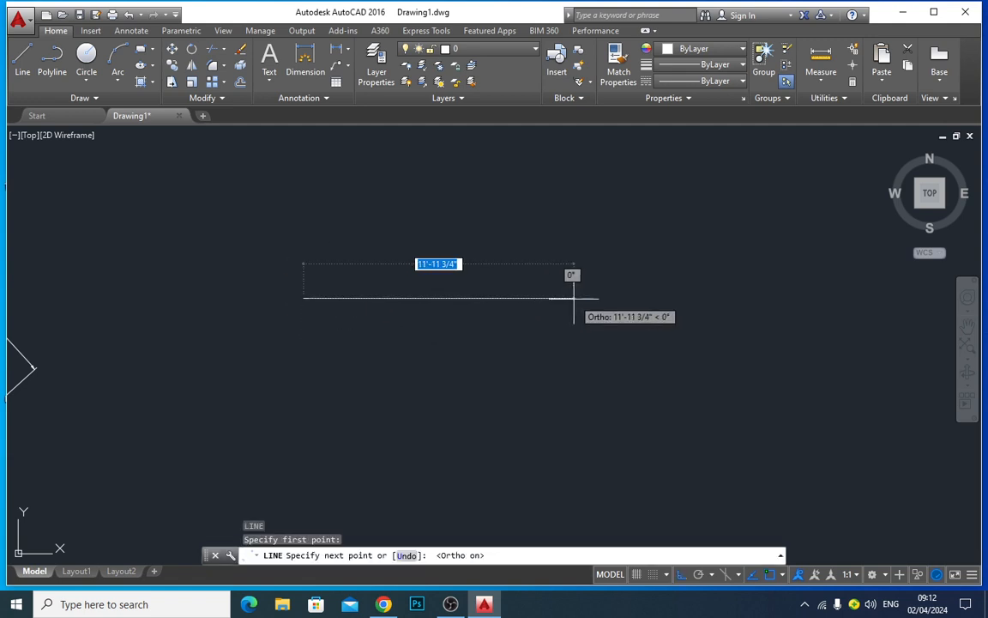
type("5")
key("Return")
key("Return")
Draw a vertical 5' line downward, a short distance beyond the end of the horizontal 5' line
key("Return")
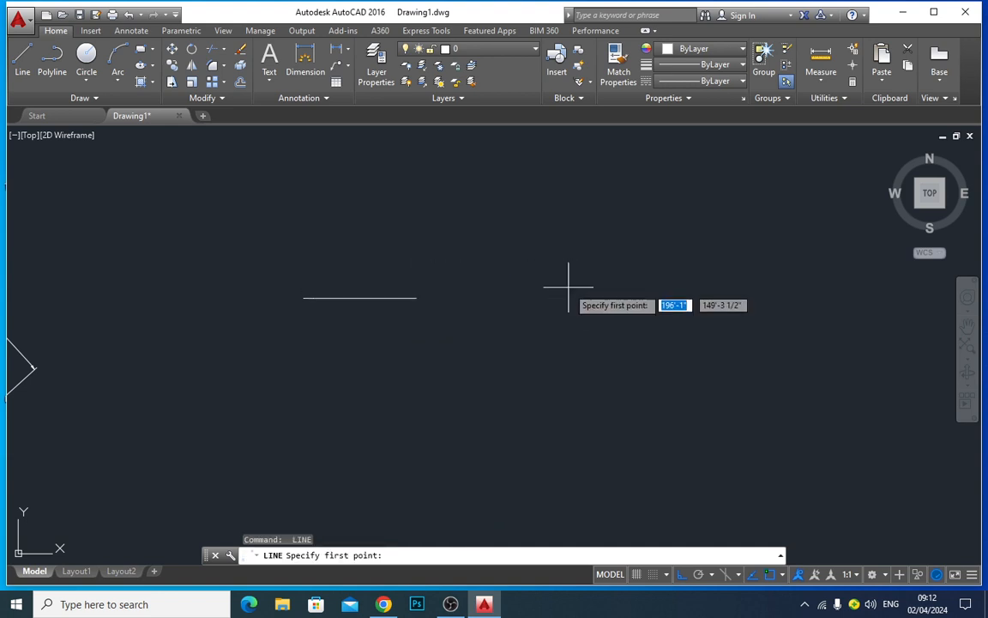
left_click(568, 286)
type("5'")
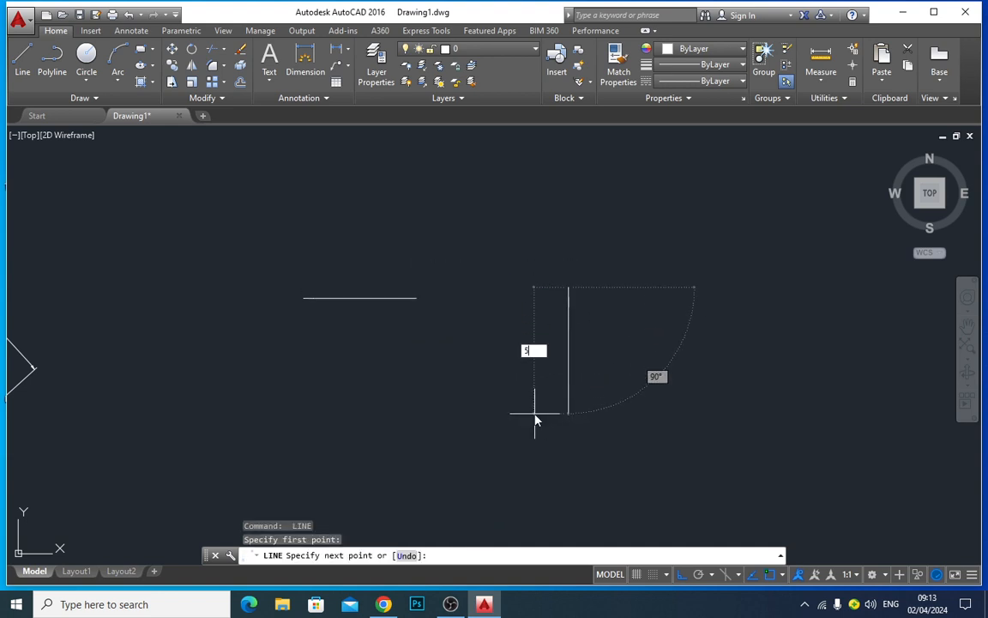
key("Return")
key("Return")
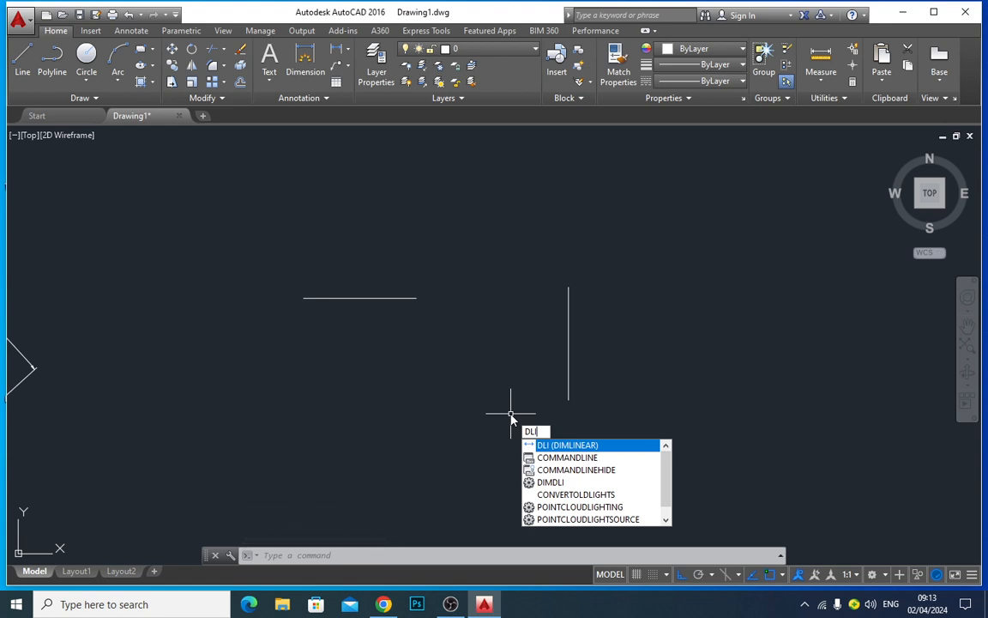
Add a linear dimension between the endpoints of the horizontal 5' line, placing the dimension line above it
key("Return")
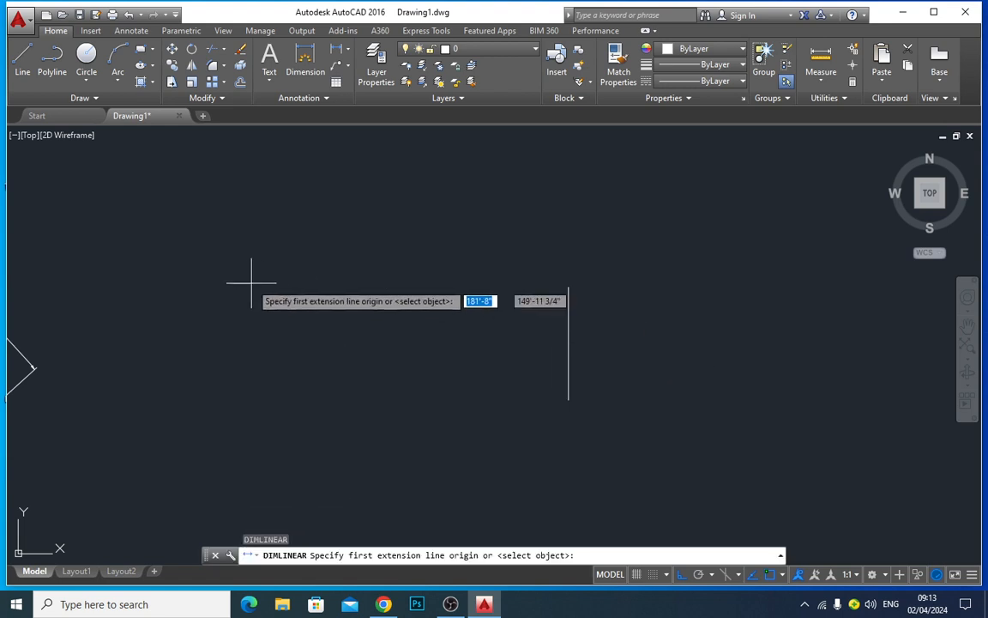
left_click(303, 297)
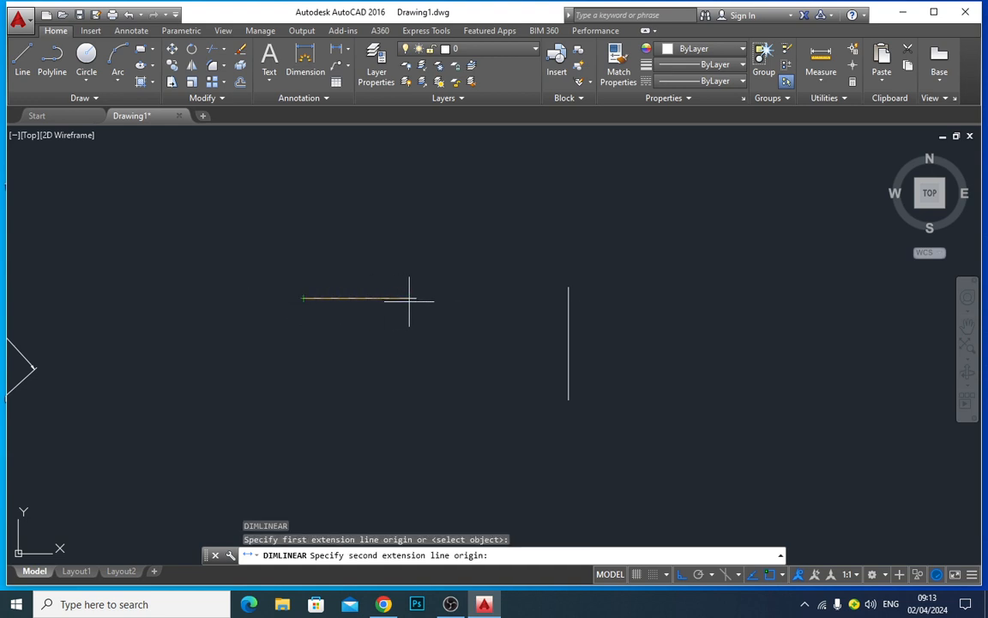
left_click(416, 297)
left_click(417, 258)
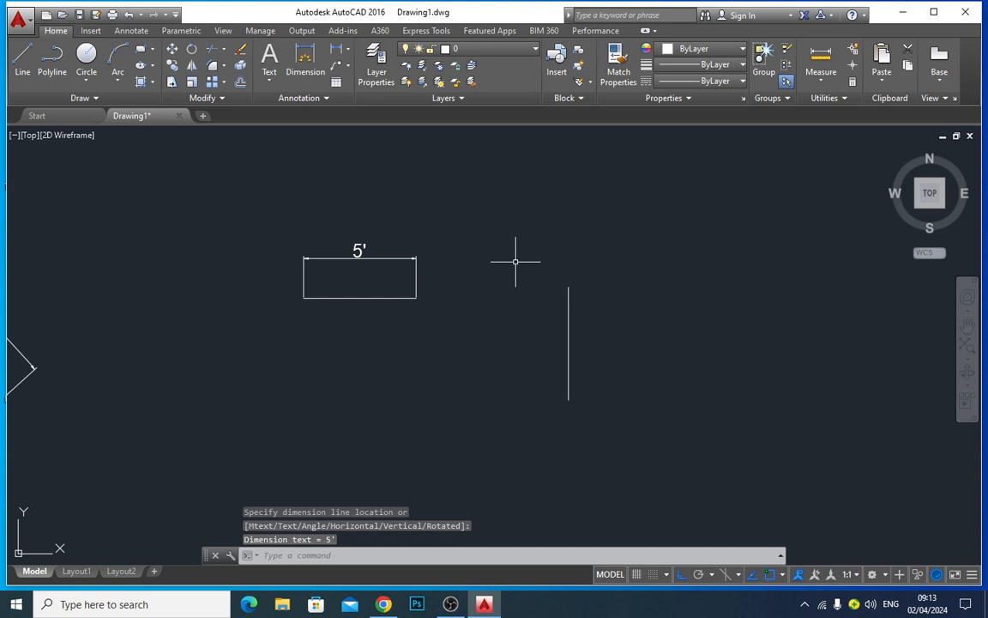
Add a linear dimension between the endpoints of the vertical 5' line, placing the dimension line beside it on the east side
key("Return")
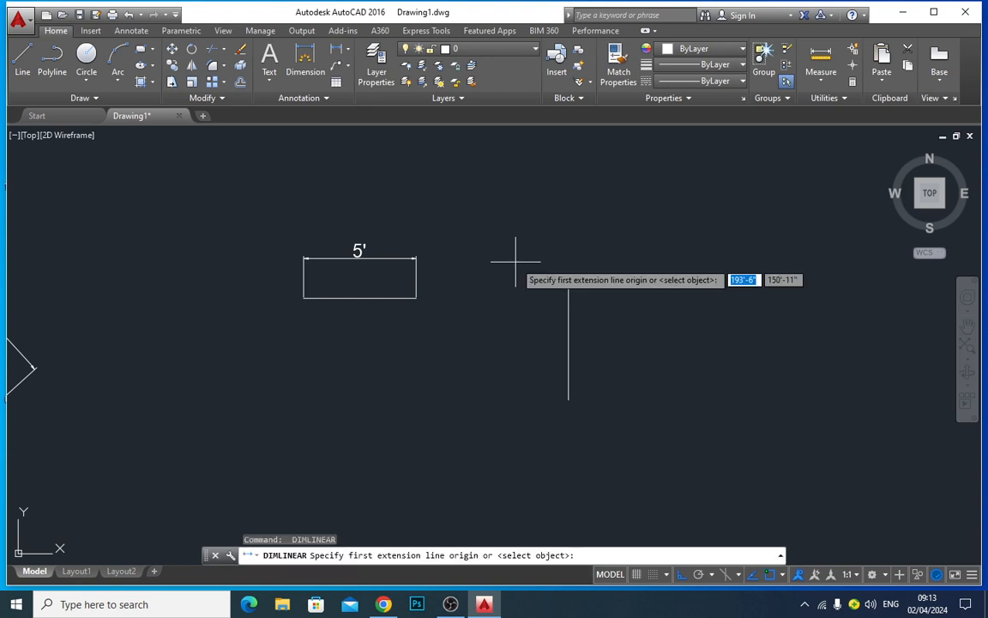
left_click(568, 287)
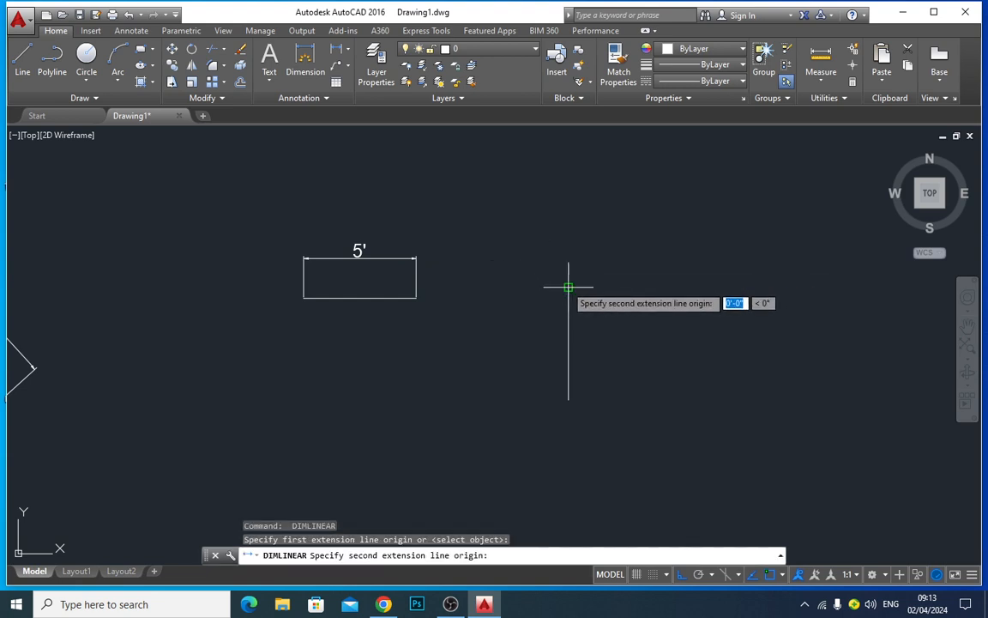
left_click(568, 400)
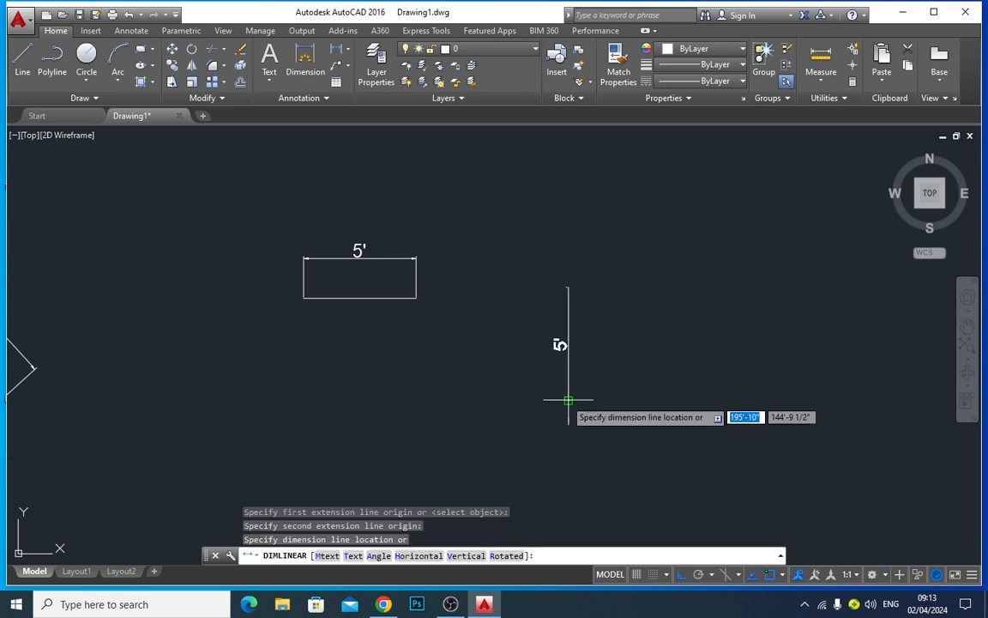
left_click(601, 399)
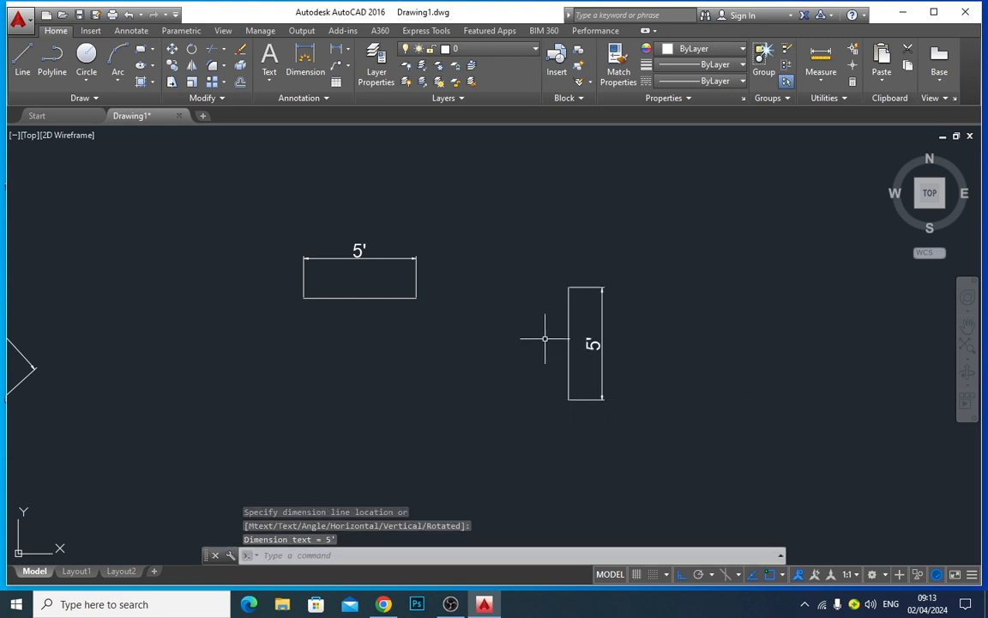
With Ortho off, draw a 5' line sloping down to the east at about 31°, starting above and beyond the vertical line
type("l")
key("Return")
left_click(636, 210)
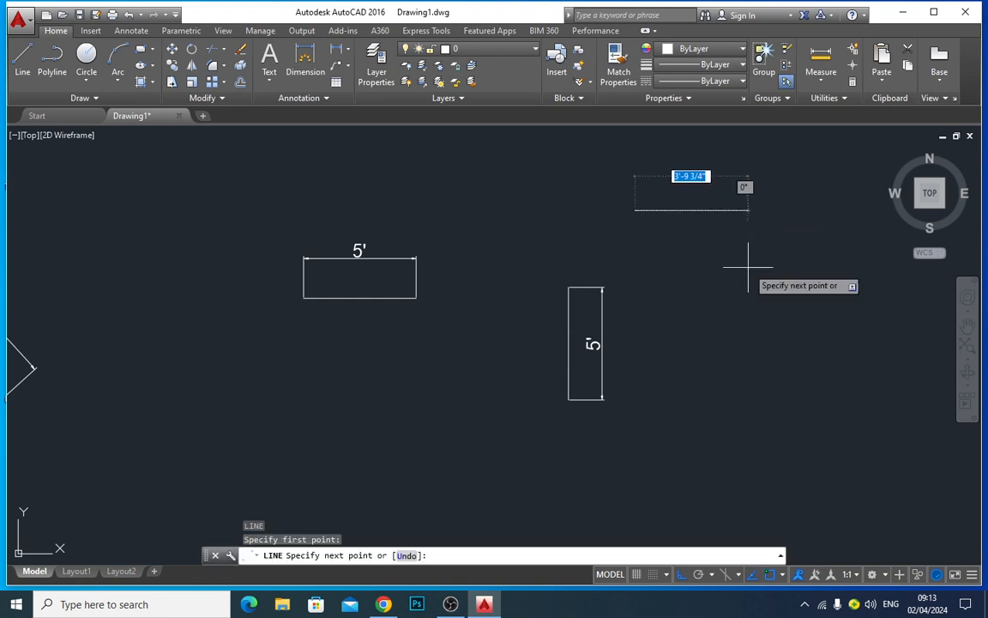
key("F8")
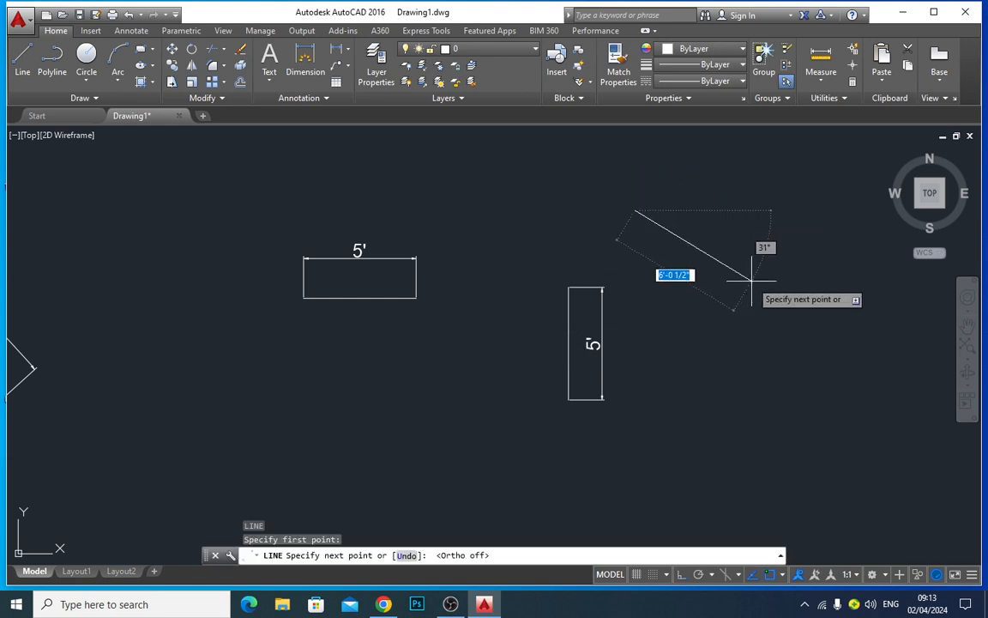
key("Return")
key("Return")
Draw a second 5' sloping line below the first one, running down and back toward the vertical line
key("Return")
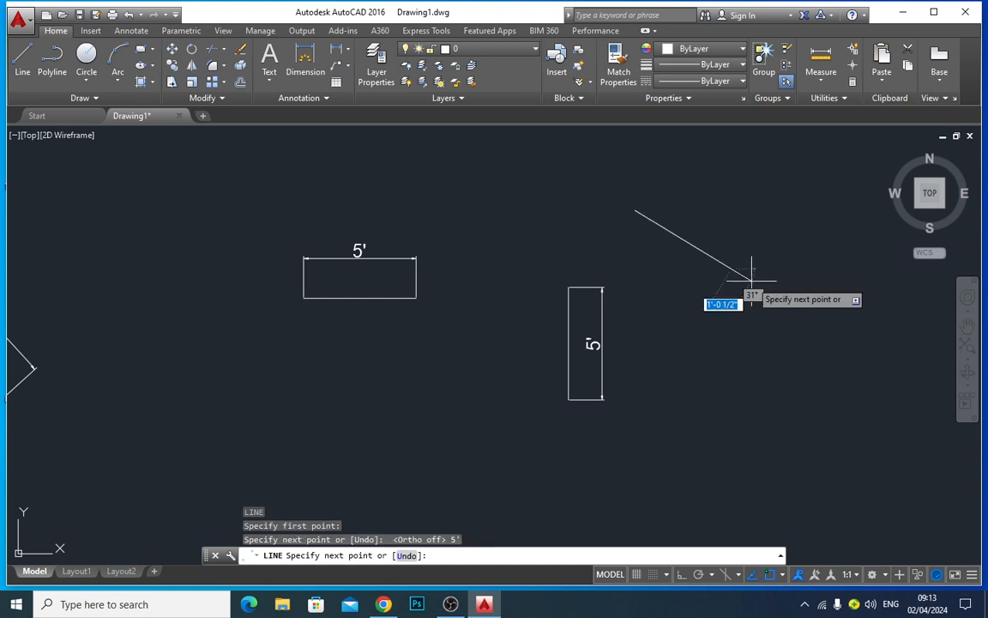
left_click(775, 354)
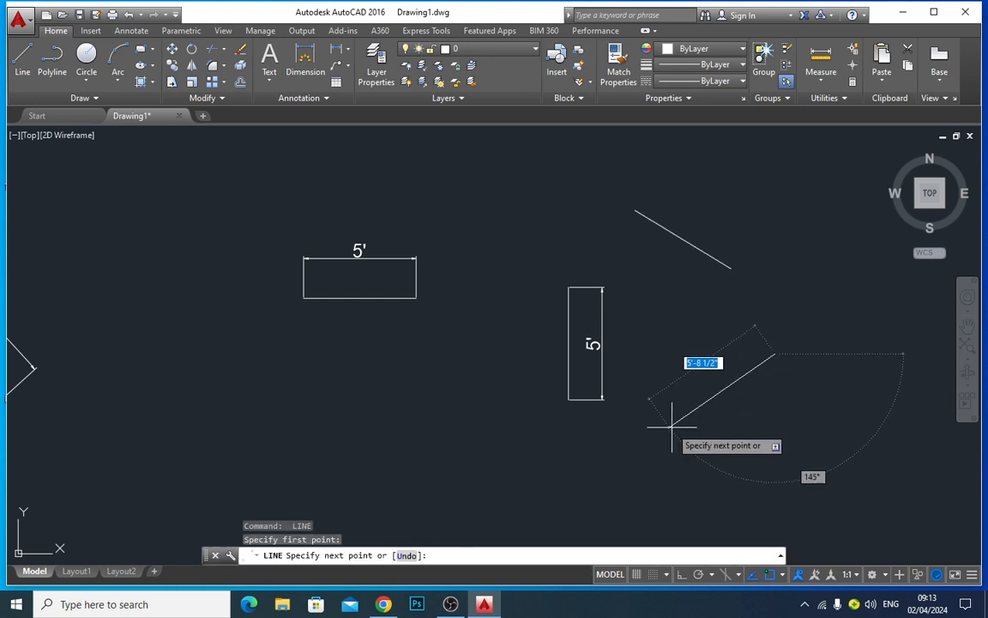
type("5")
key("Return")
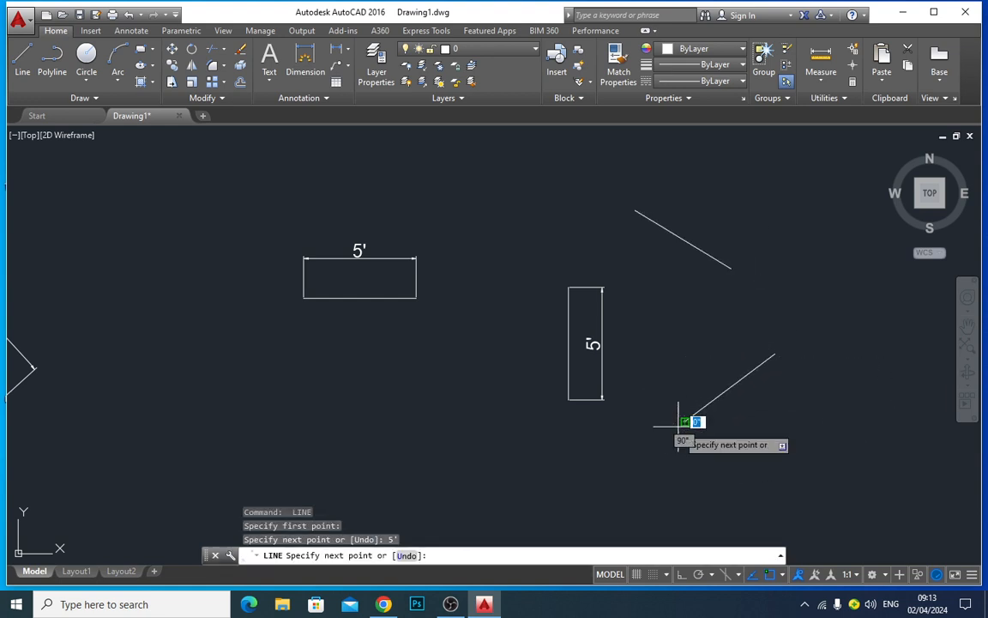
key("Return")
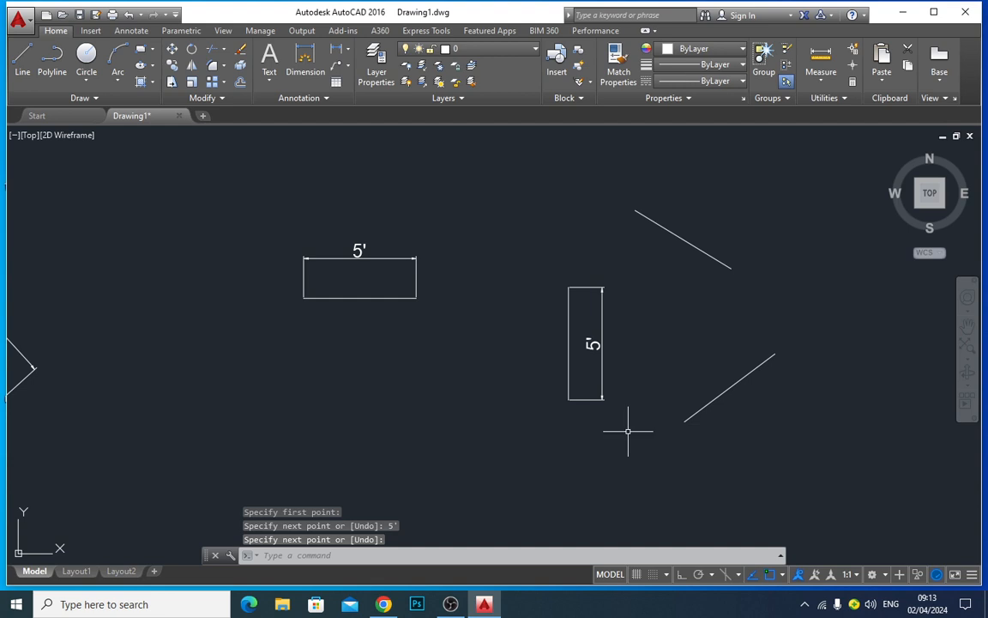
Try a linear dimension between the endpoints of the upper sloping line, placed just beyond its lower end, and undo it
type("dli")
key("Return")
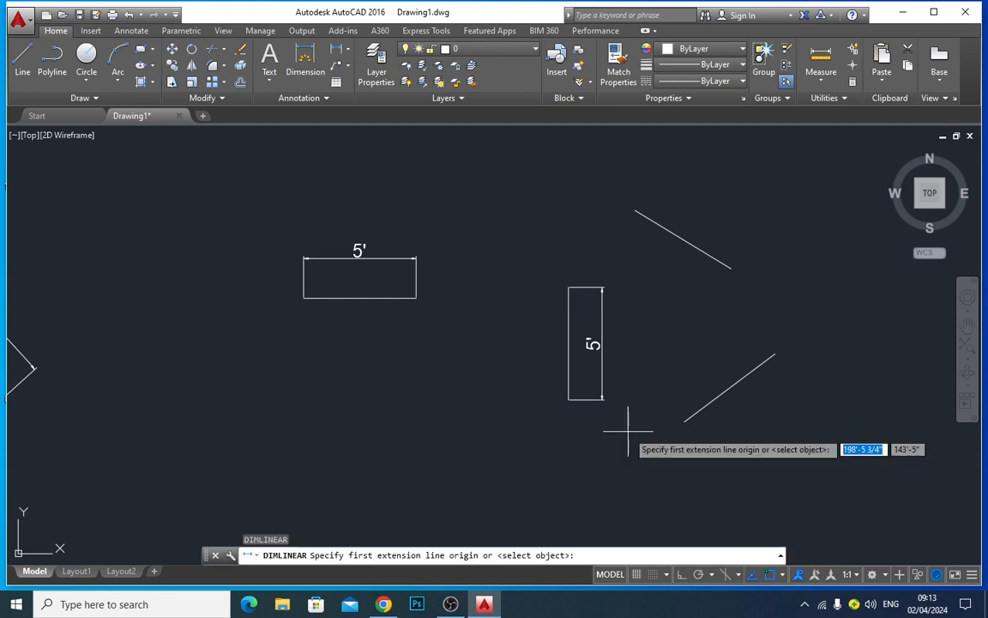
left_click(637, 211)
left_click(730, 267)
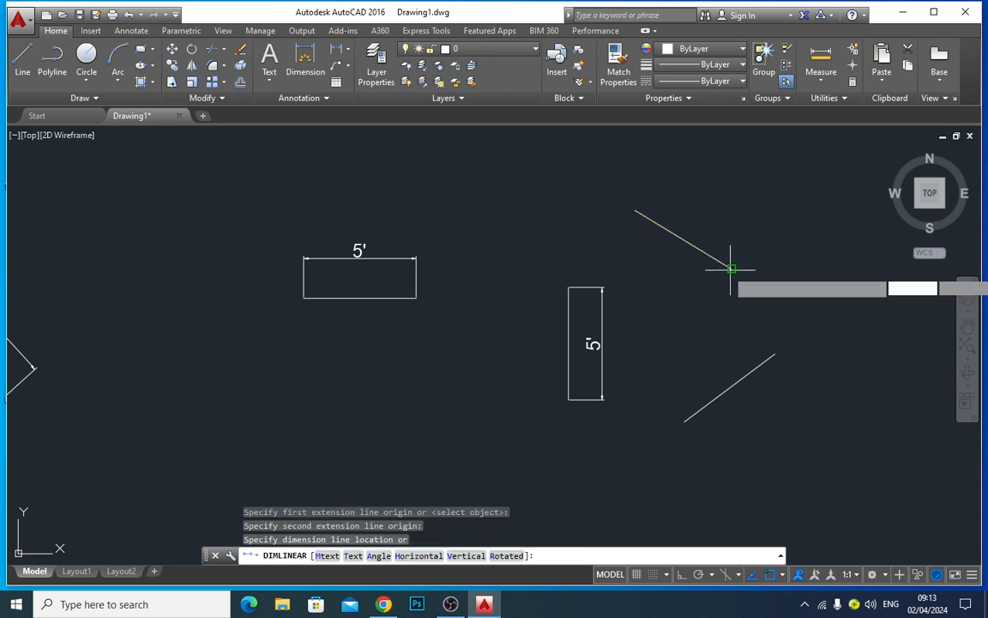
left_click(749, 244)
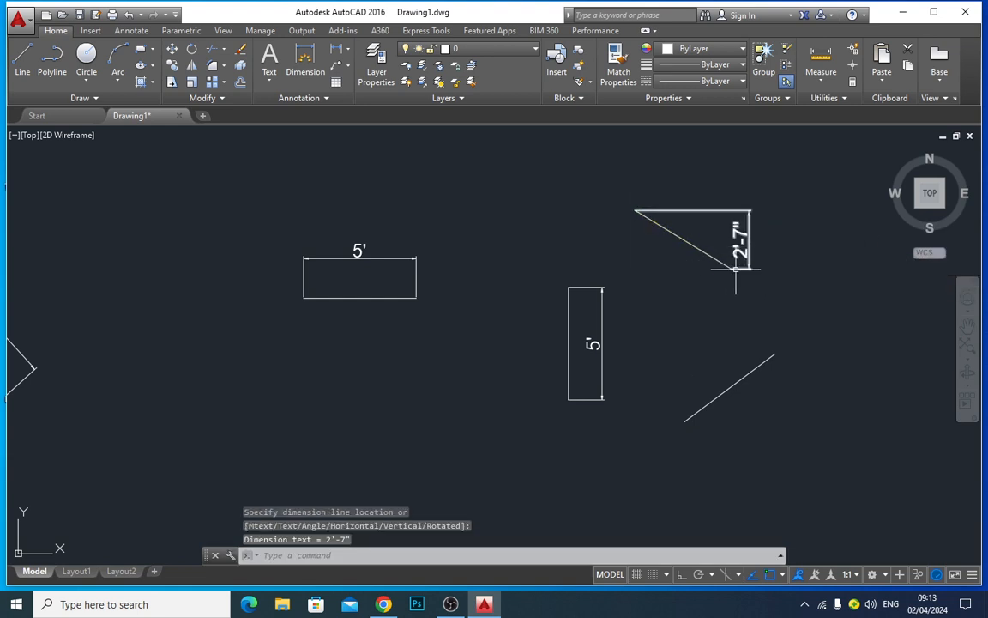
key("ctrl+z")
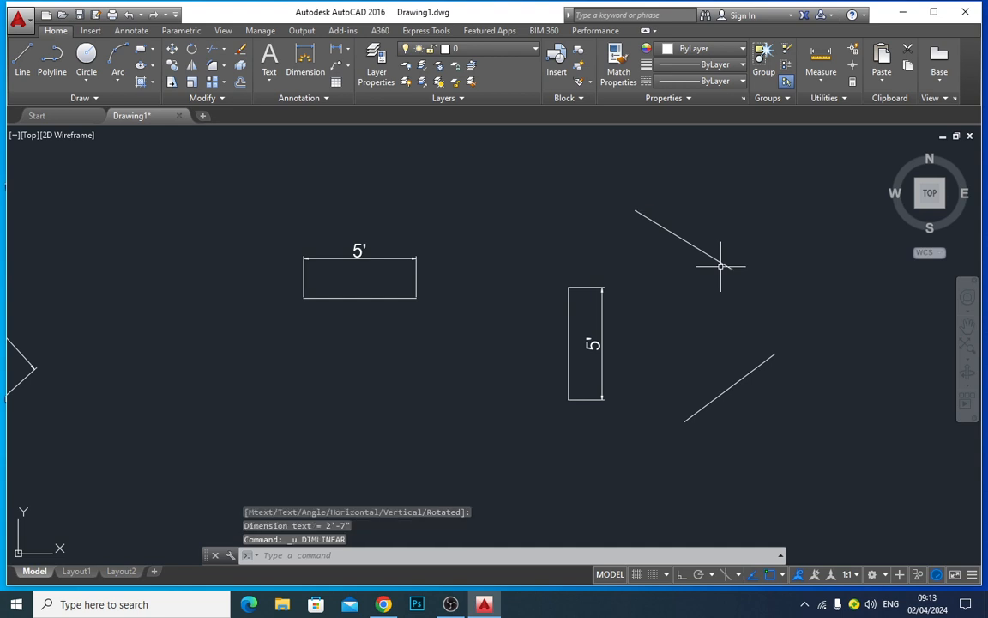
Undo the two sloping lines and redo both of them
type("U")
key("Return")
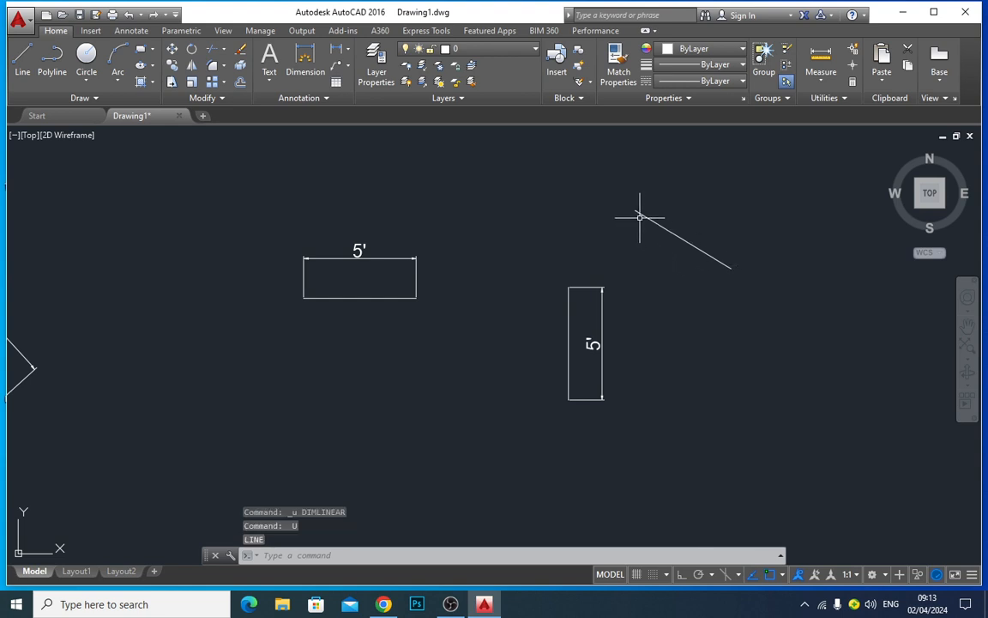
key("ctrl+z")
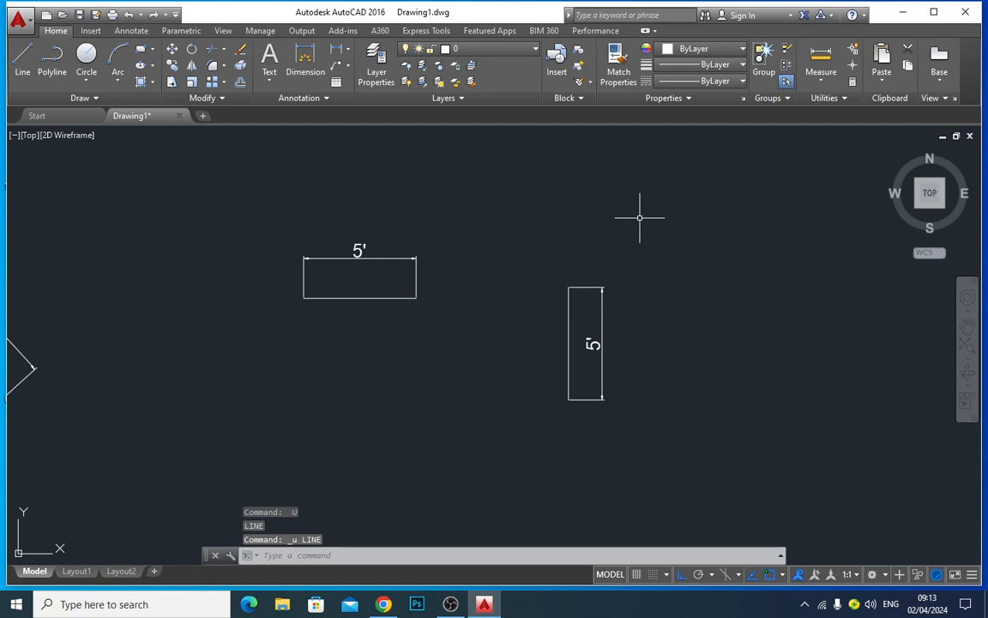
key("ctrl+y")
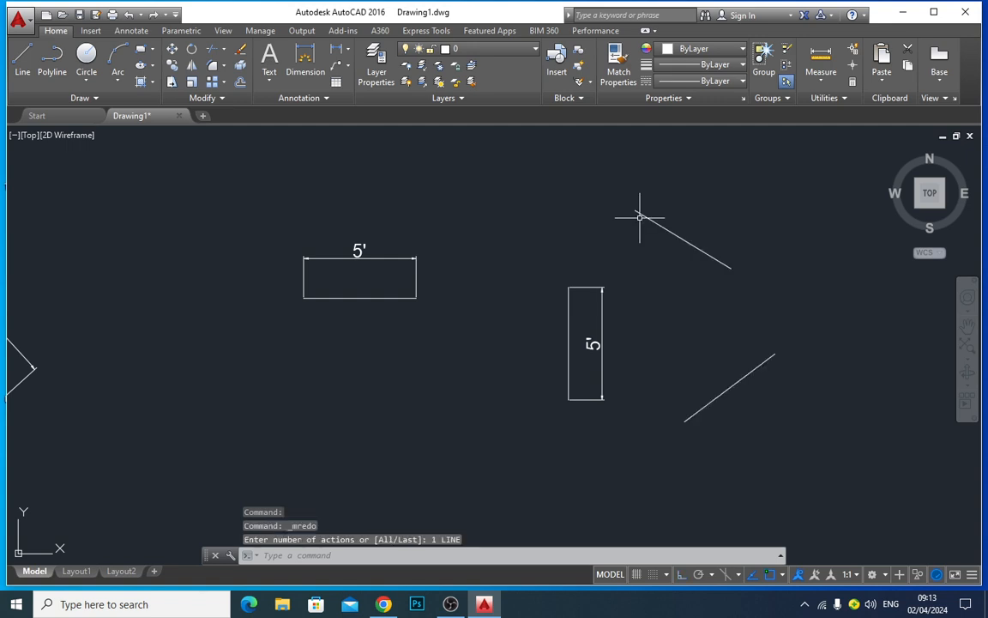
Add a linear dimension for the vertical rise between the upper sloping line's endpoints, placing it beyond the line's lower end
type("da")
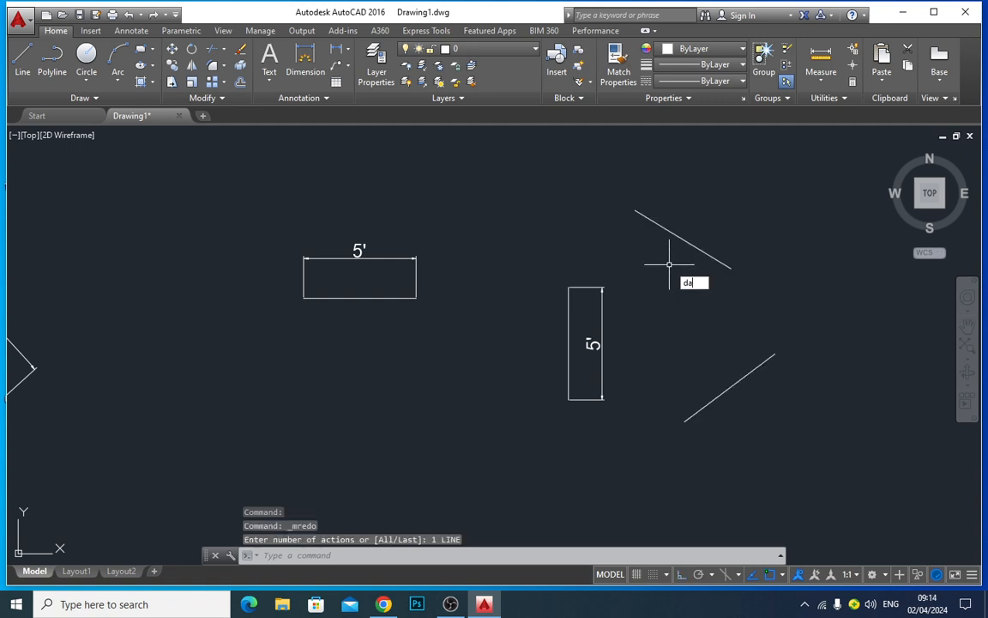
type("l")
key("BackSpace")
key("BackSpace")
type("li")
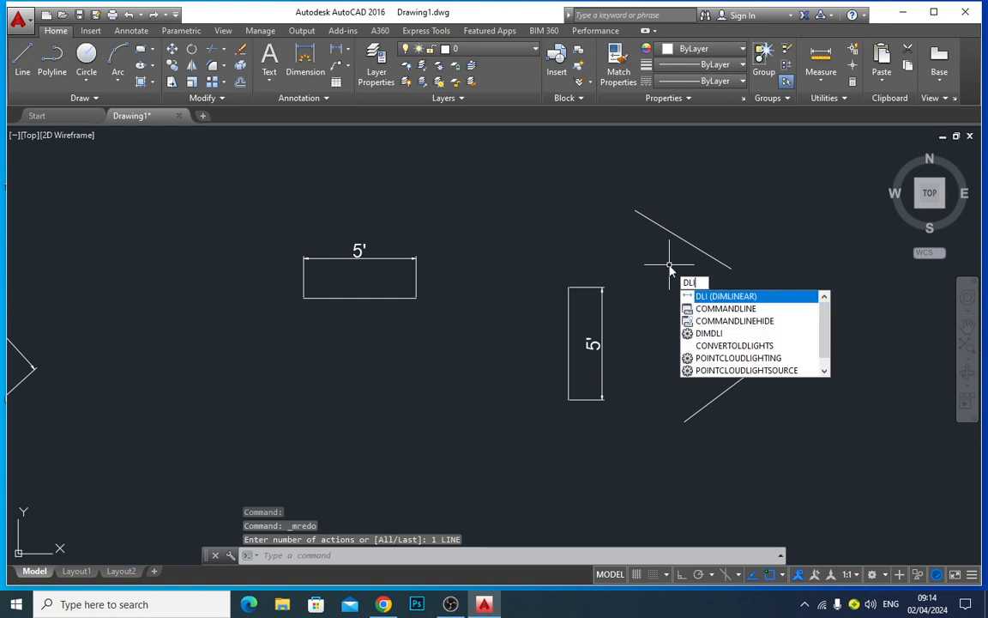
key("Return")
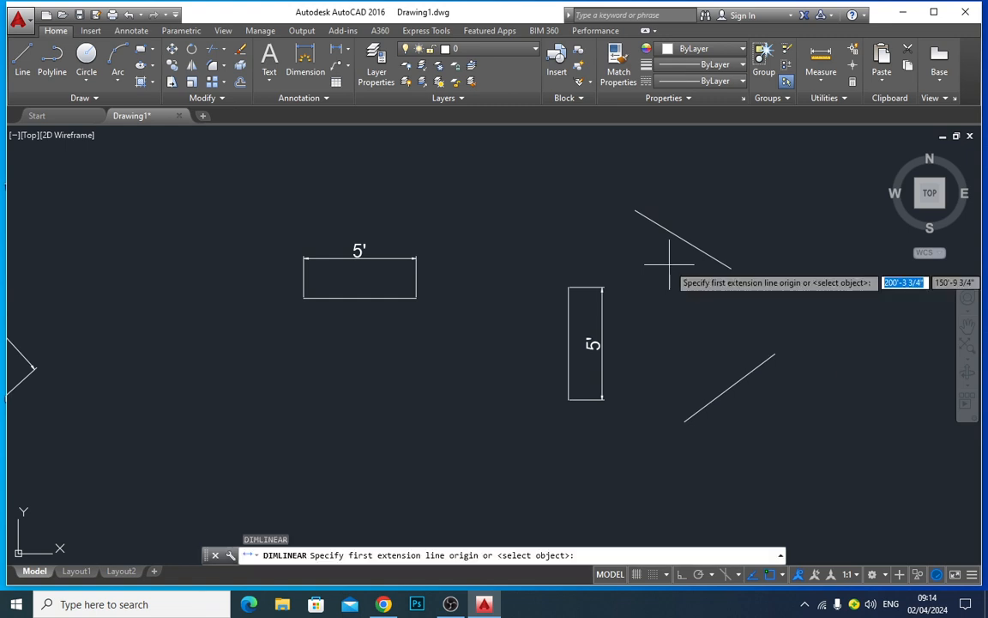
left_click(635, 209)
left_click(731, 268)
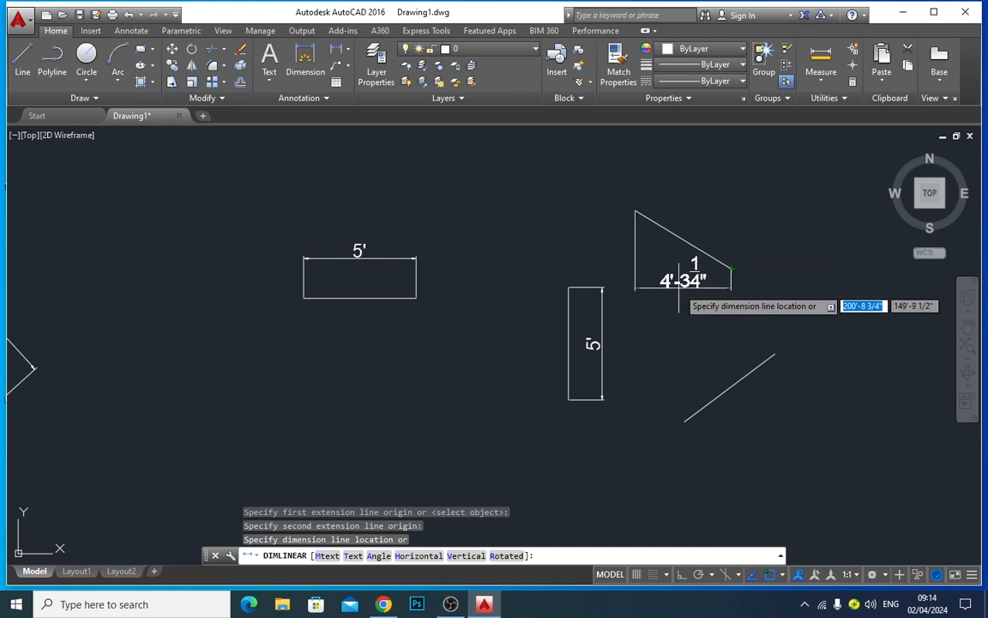
left_click(776, 170)
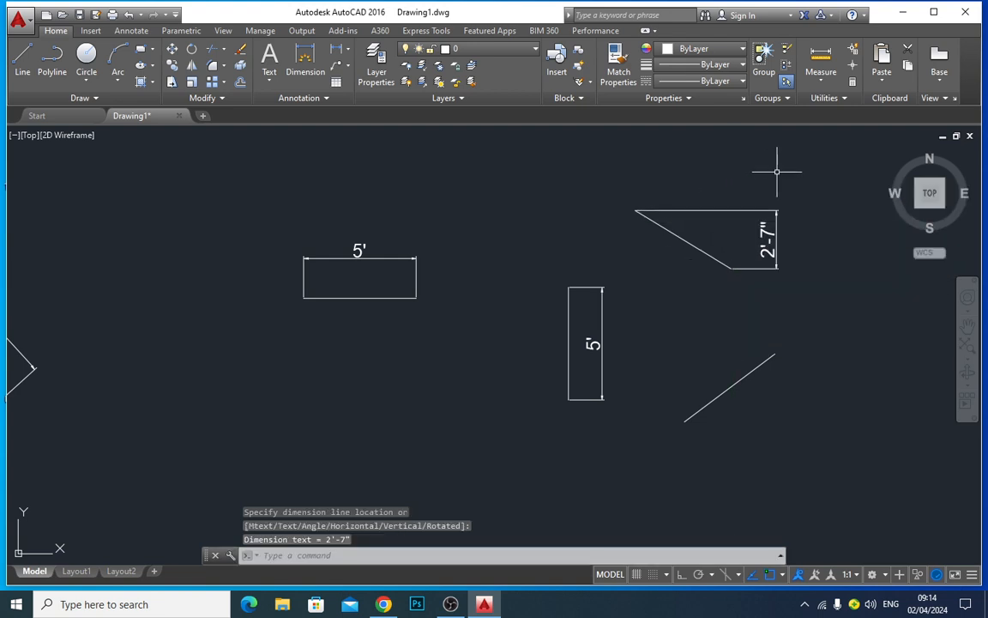
key("Return")
key("Return")
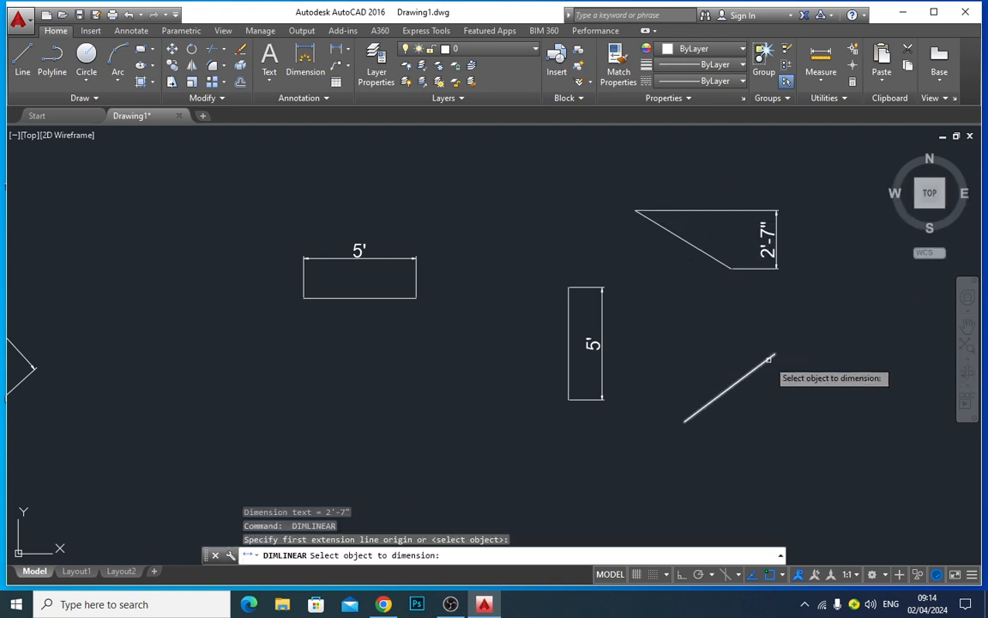
left_click(766, 360)
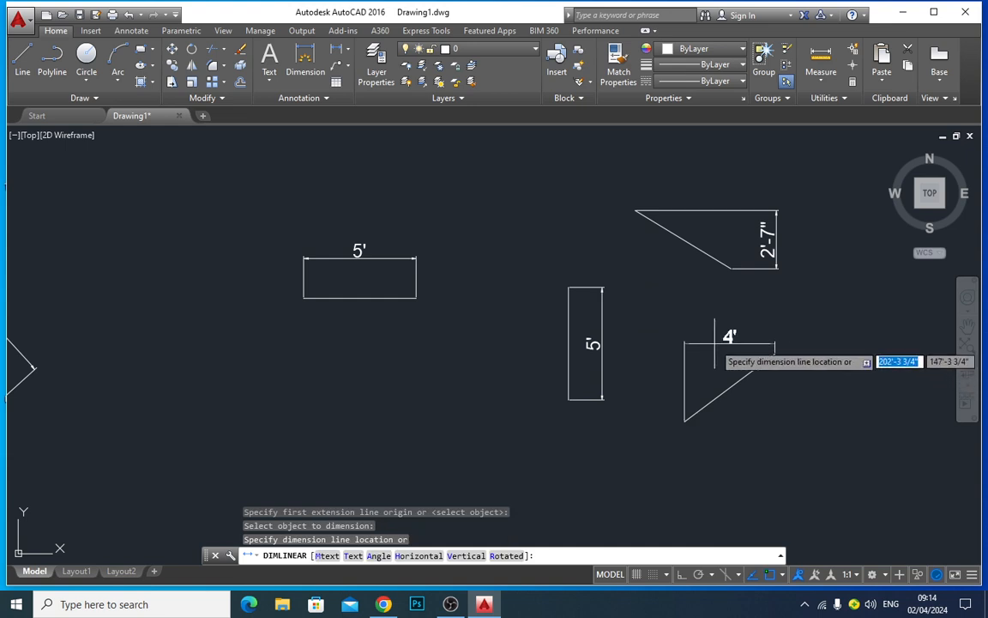
key("Escape")
Add a linear dimension for the horizontal run between the lower sloping line's endpoints, placing the dimension line below it
type("dl")
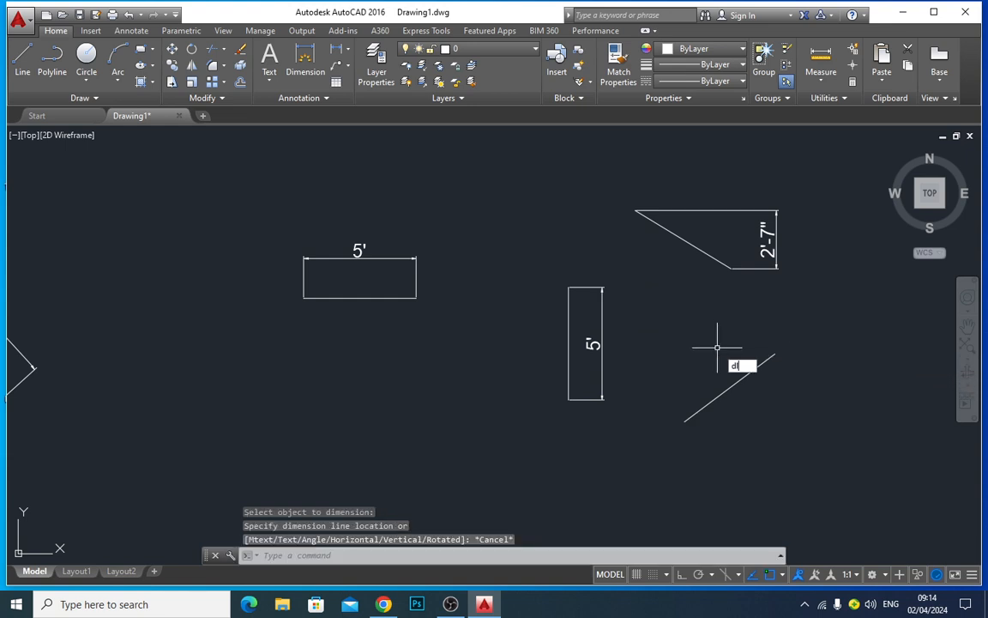
type("i")
key("Return")
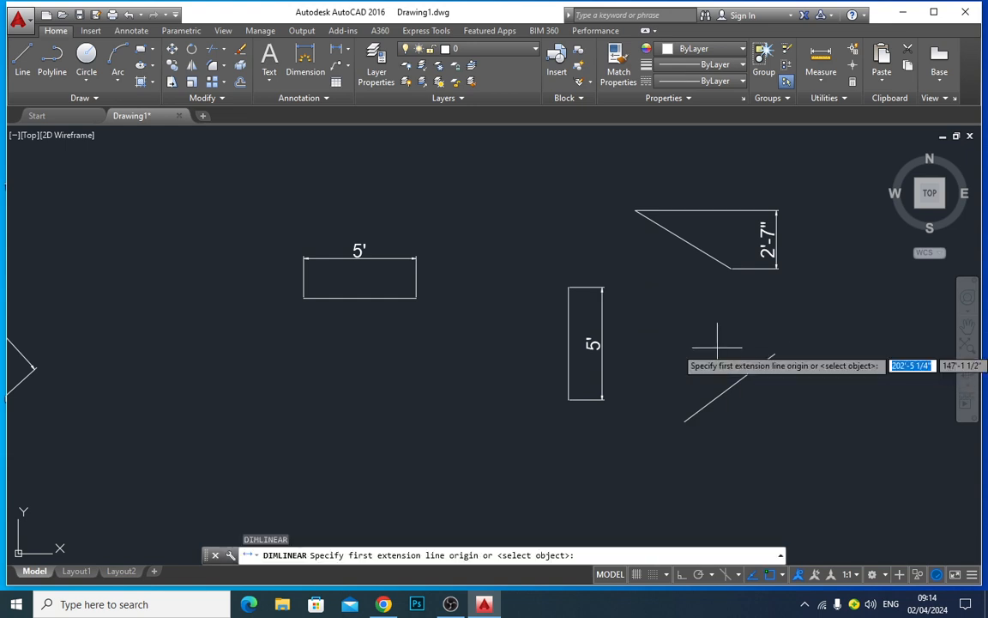
left_click(774, 352)
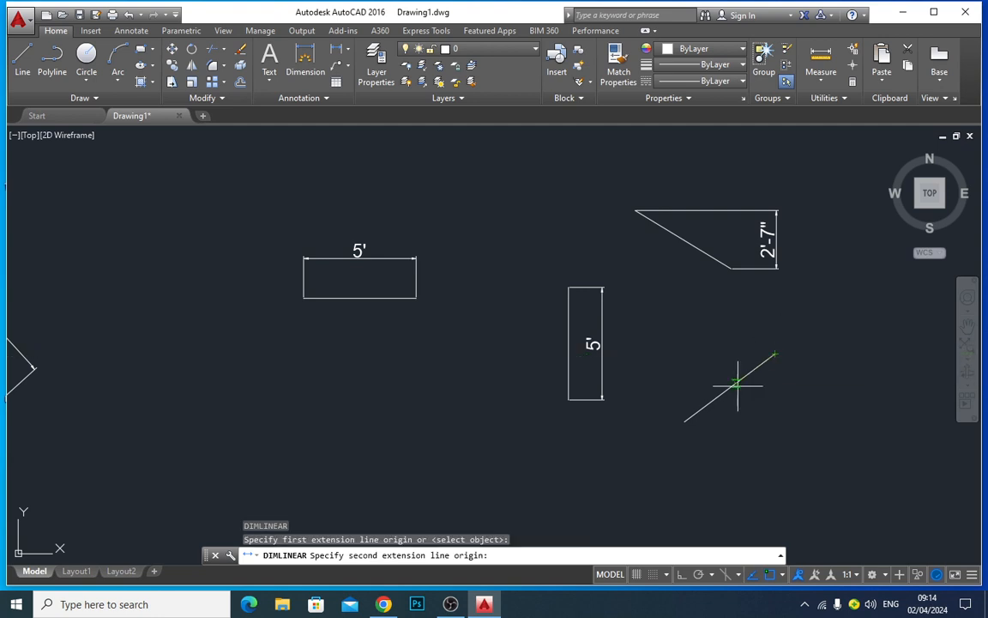
left_click(685, 421)
left_click(706, 450)
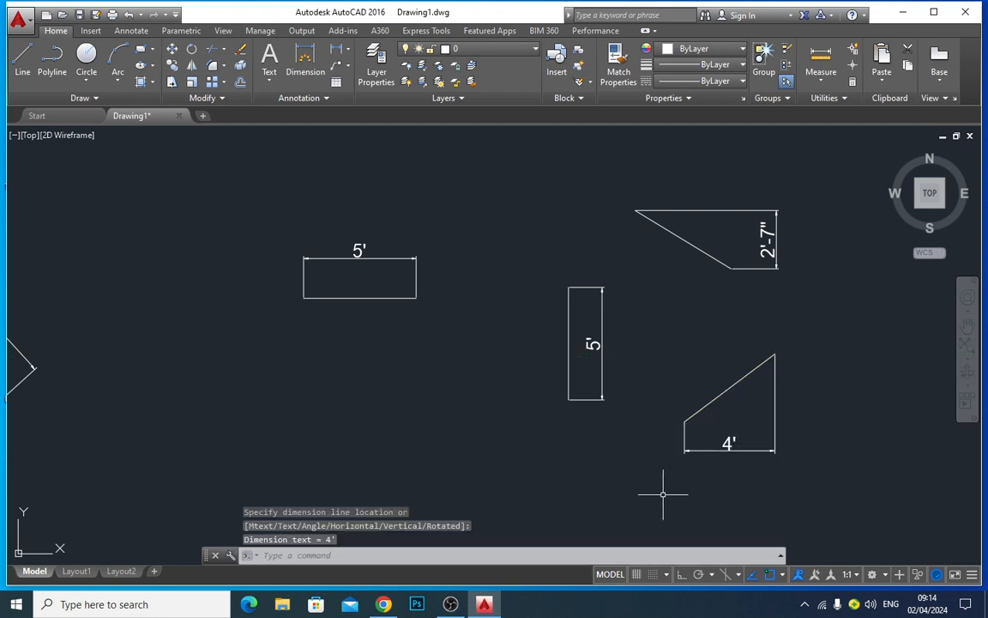
Delete the linear dimensions of the lower and upper sloping lines, keeping the lines themselves
left_click(776, 403)
left_click(735, 467)
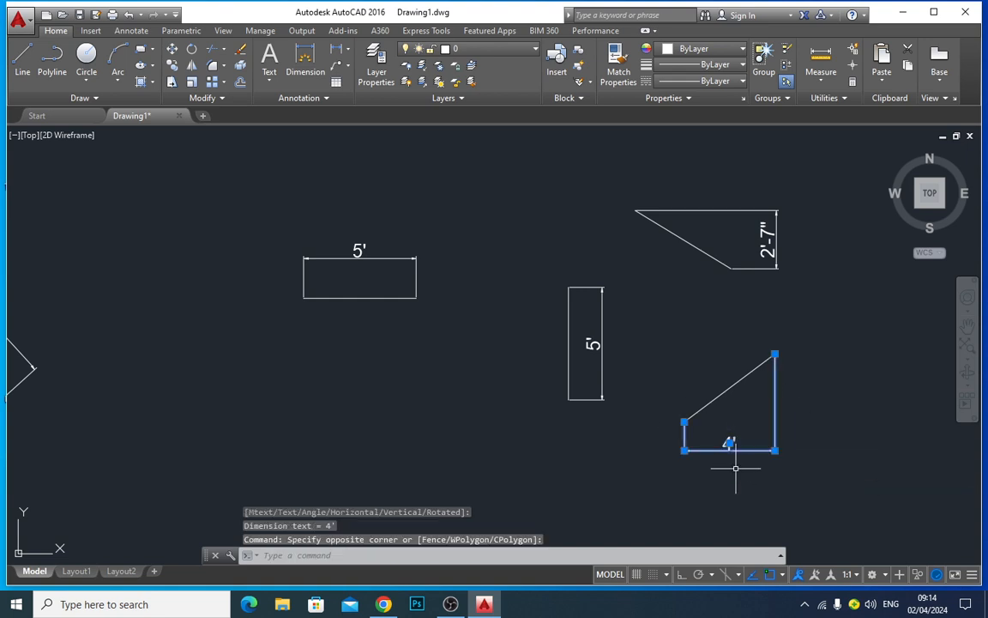
key("Delete")
left_click(789, 250)
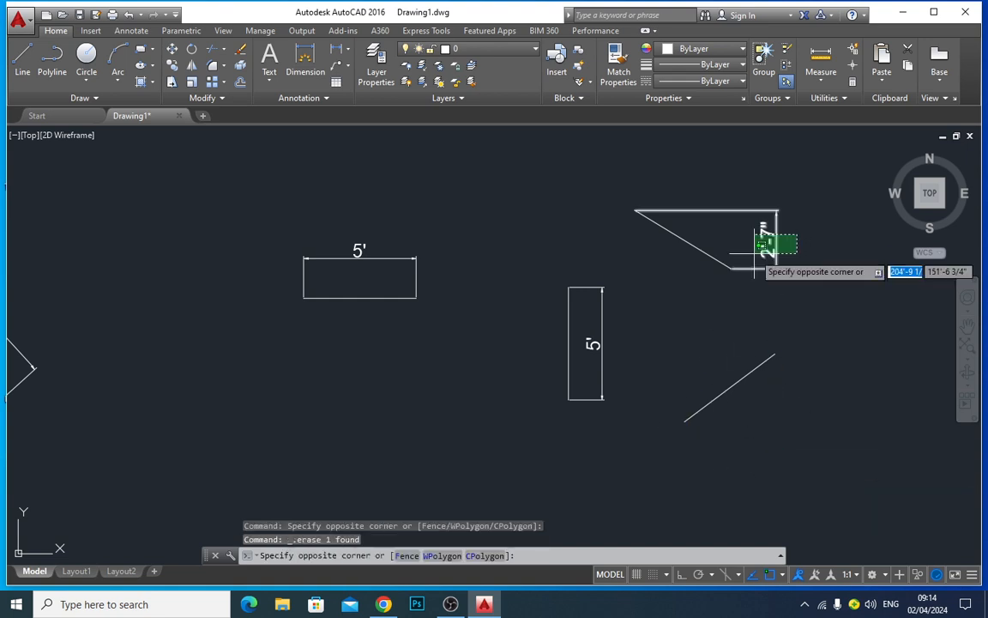
left_click(753, 237)
key("Delete")
Delete the 5' linear dimensions of the vertical and horizontal lines, keeping the lines themselves
left_click(657, 313)
left_click(580, 371)
key("Delete")
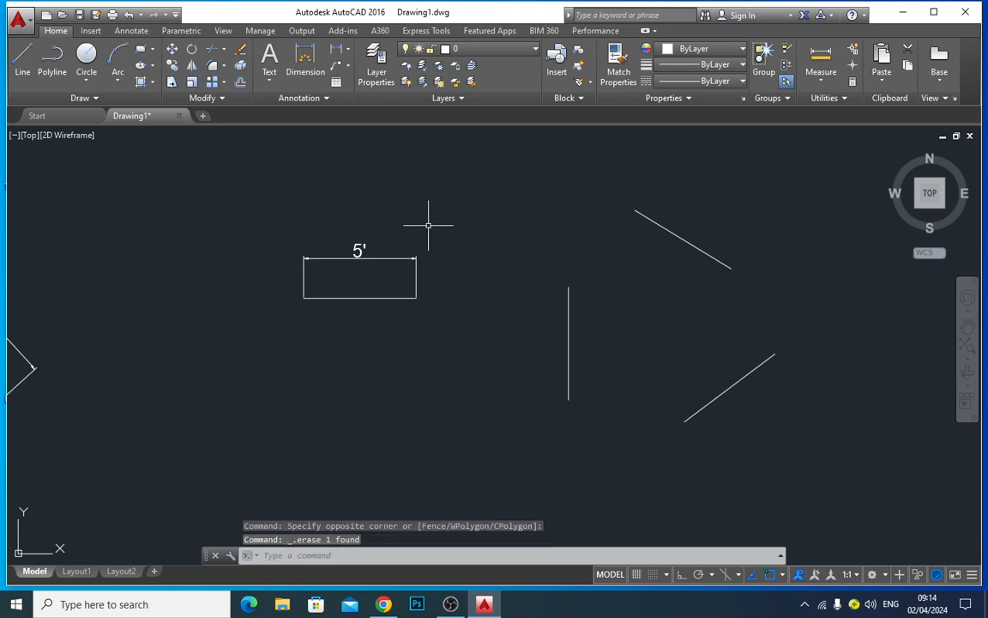
left_click(426, 225)
left_click(388, 267)
key("Delete")
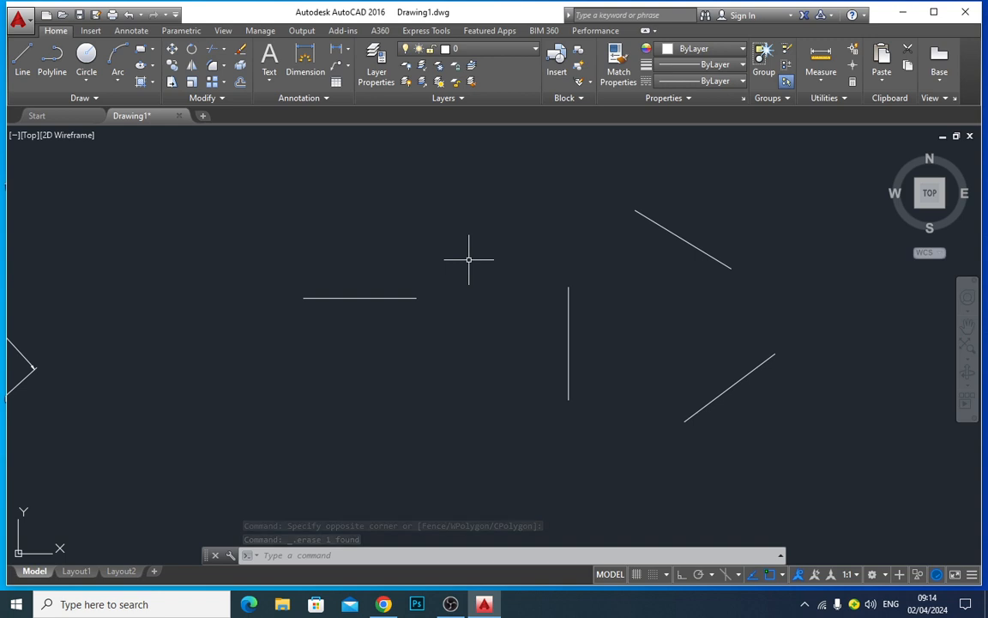
Add a linear dimension to the undimensioned horizontal line by selecting the line as the object, placing the dimension above it
type("DLI")
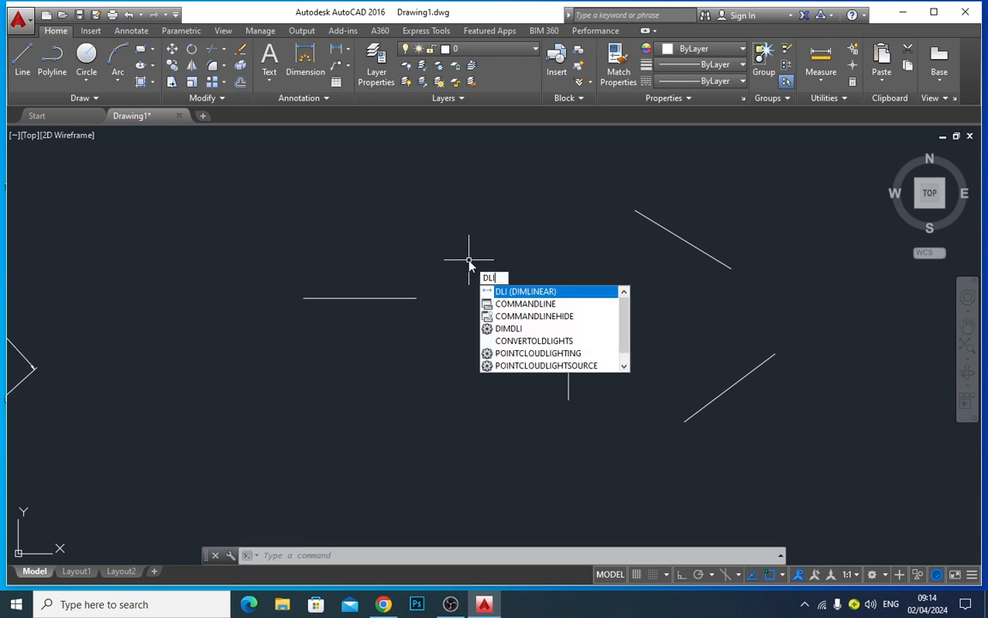
key("Return")
key("Return")
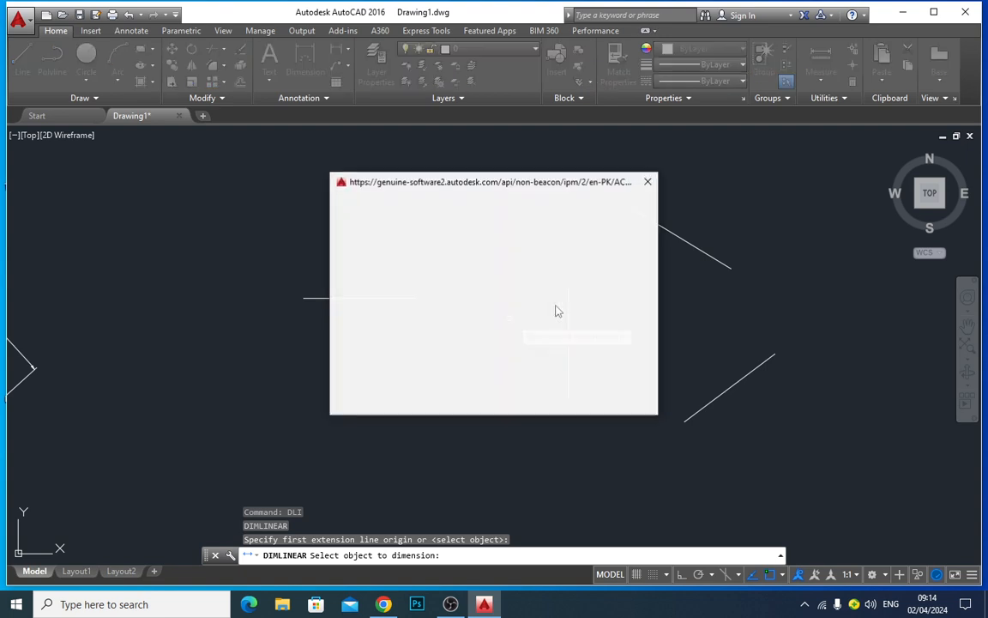
left_click(648, 182)
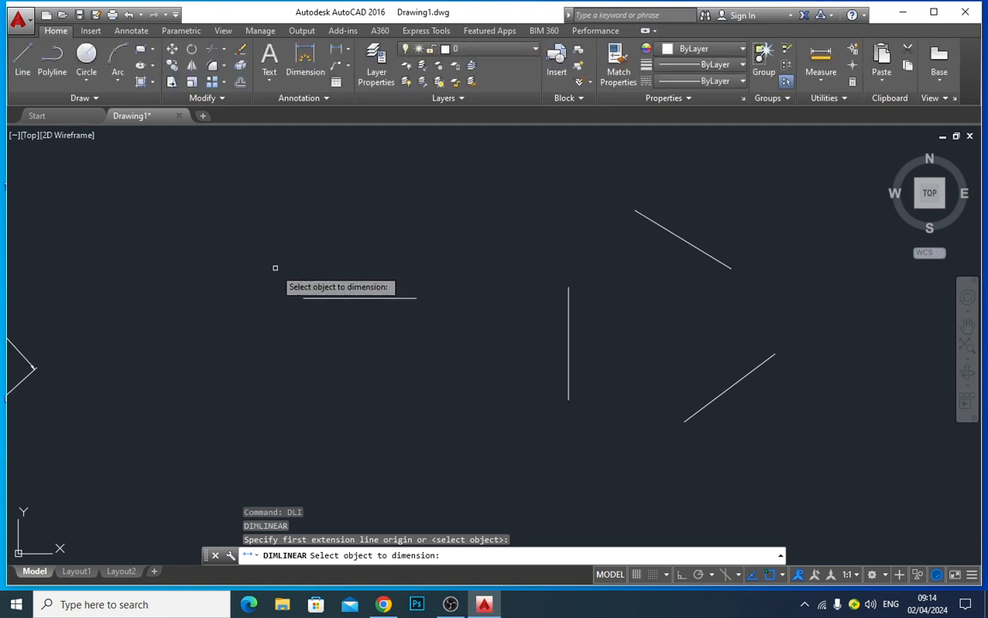
left_click(395, 298)
left_click(397, 249)
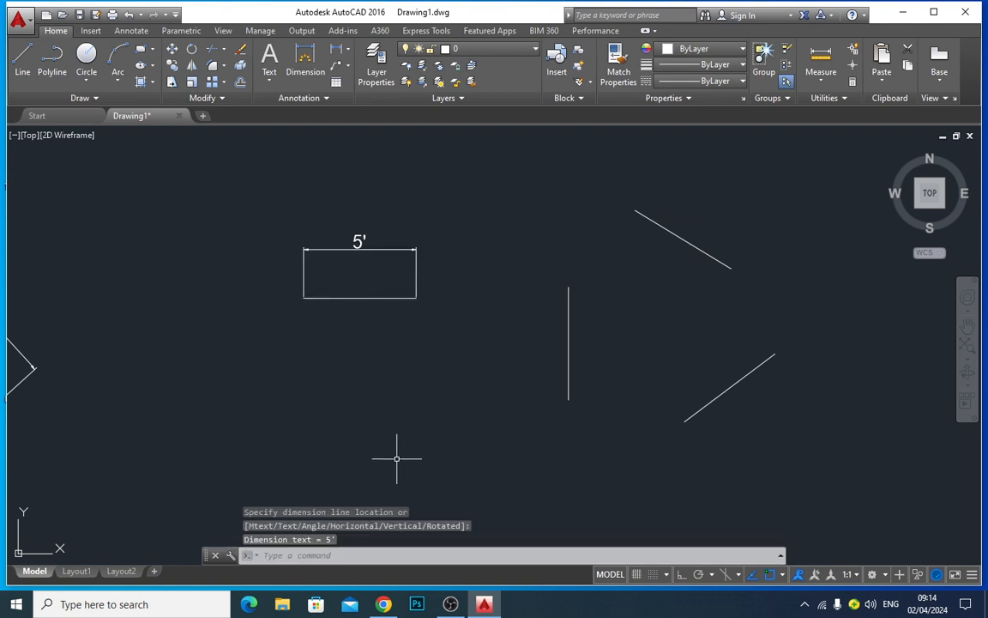
Add a linear dimension to the undimensioned vertical line by selecting the line itself, placing the dimension on its left side
scroll(307, 290, "up", 5)
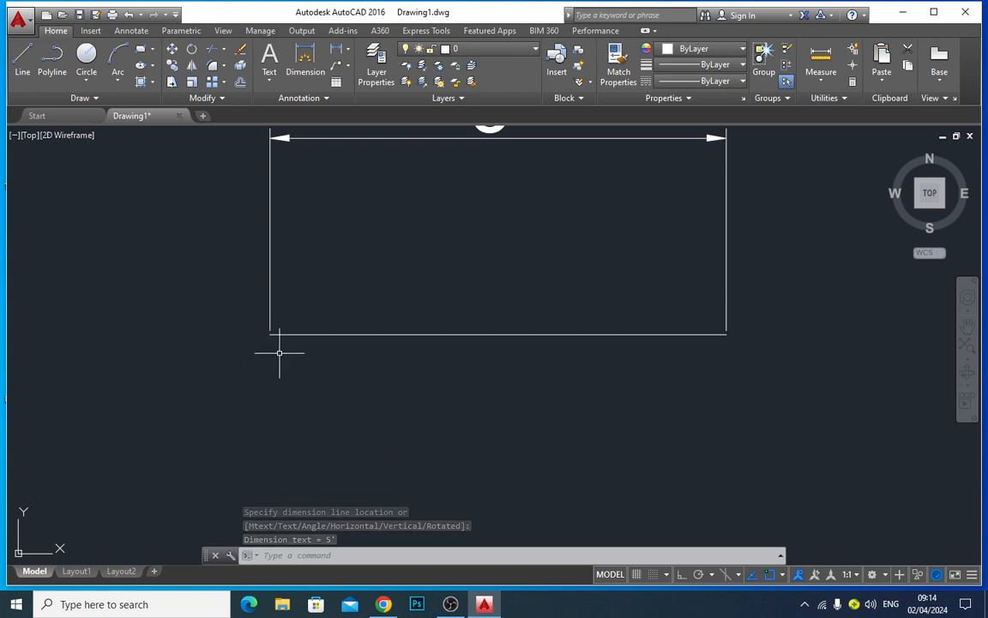
scroll(566, 356, "down", 2)
middle_click_drag(574, 324, 344, 291)
scroll(374, 282, "down", 4)
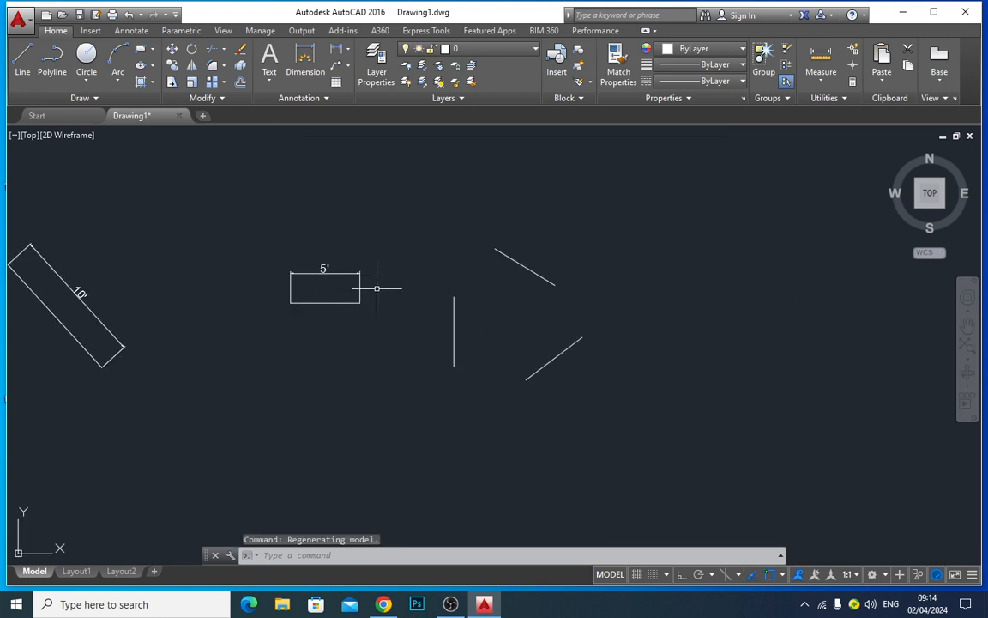
key("Return")
key("Return")
left_click(454, 331)
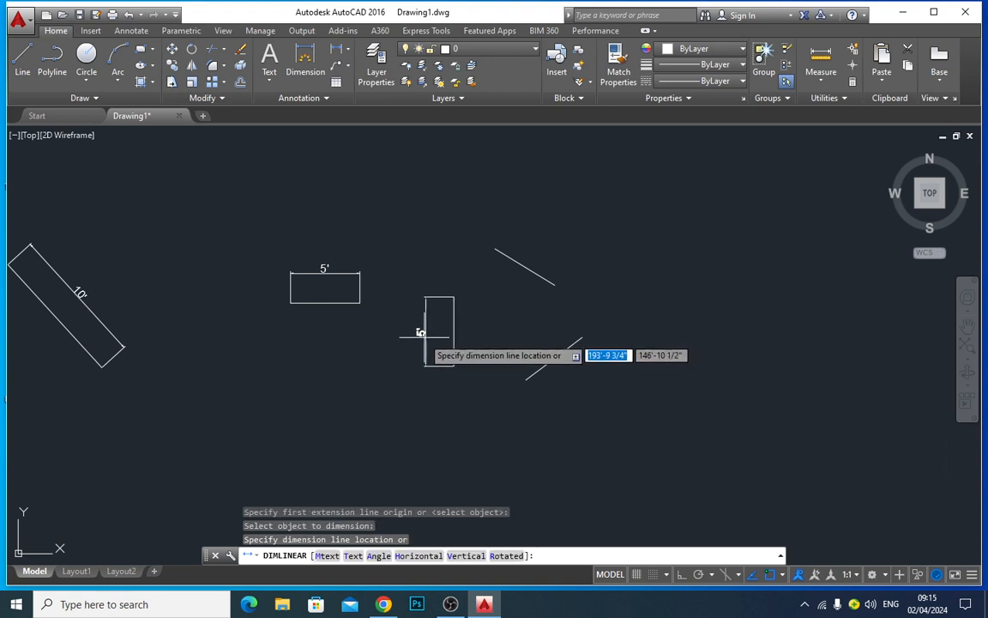
left_click(420, 333)
Add a linear dimension for the upper sloping line's horizontal run by selecting the line, placing the dimension line slightly above its lower end
scroll(431, 332, "up", 4)
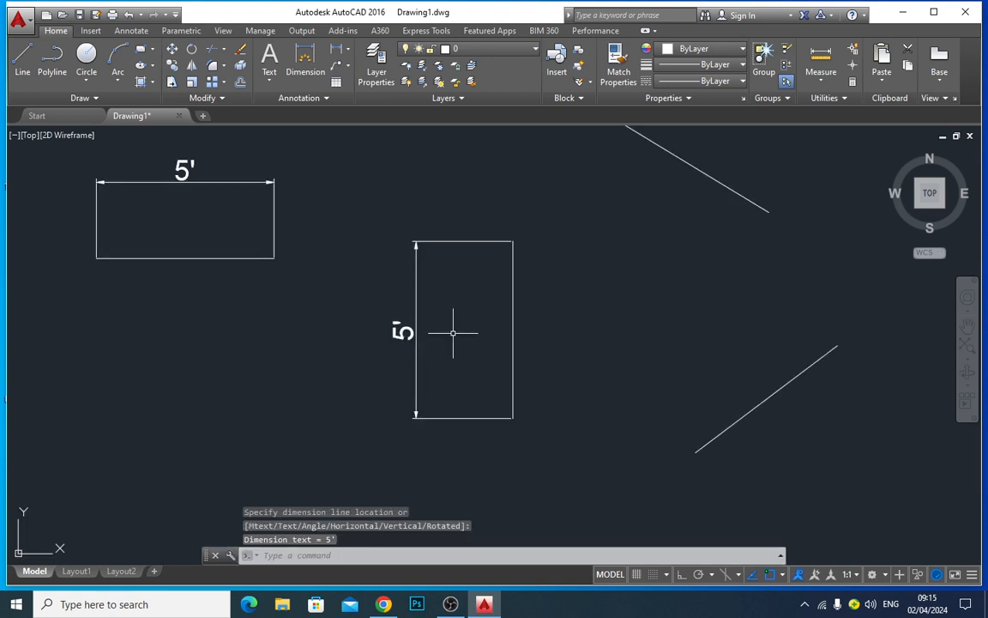
scroll(453, 333, "down", 3)
scroll(575, 322, "down", 3)
middle_click_drag(576, 319, 529, 344)
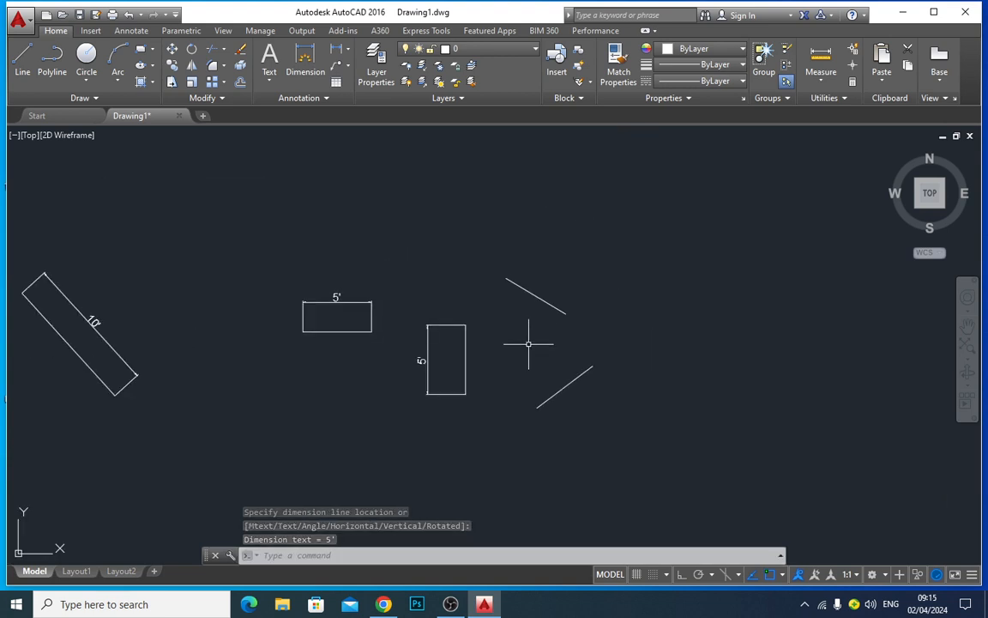
key("Return")
key("Return")
scroll(536, 310, "up", 3)
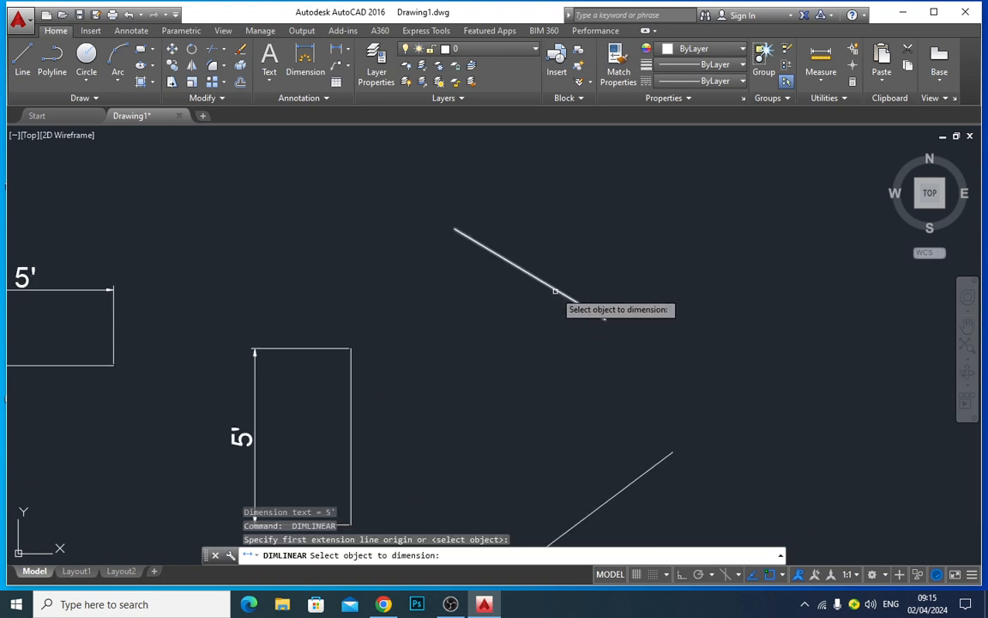
left_click(556, 291)
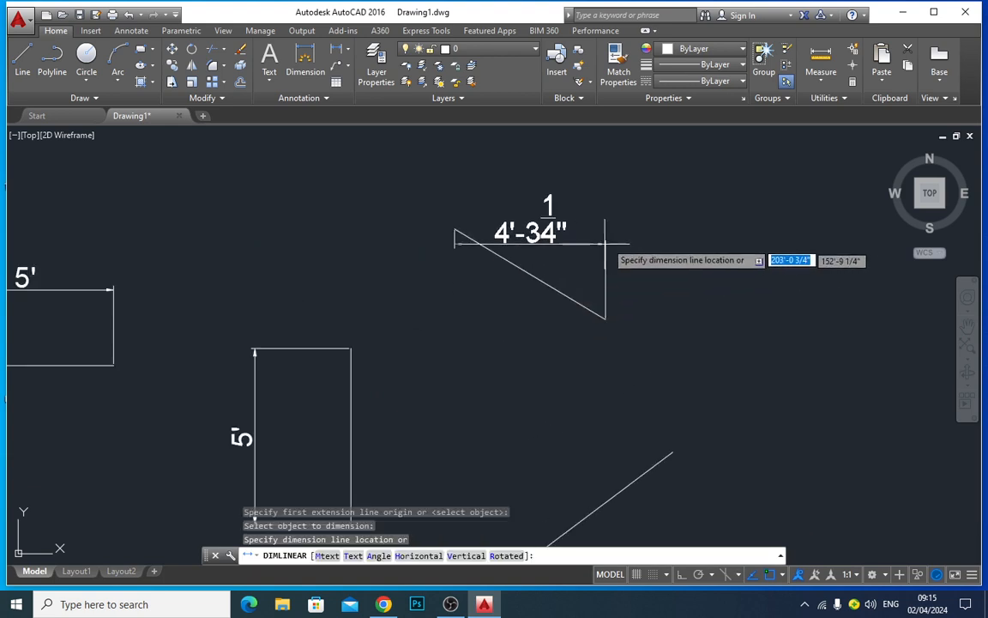
left_click(487, 305)
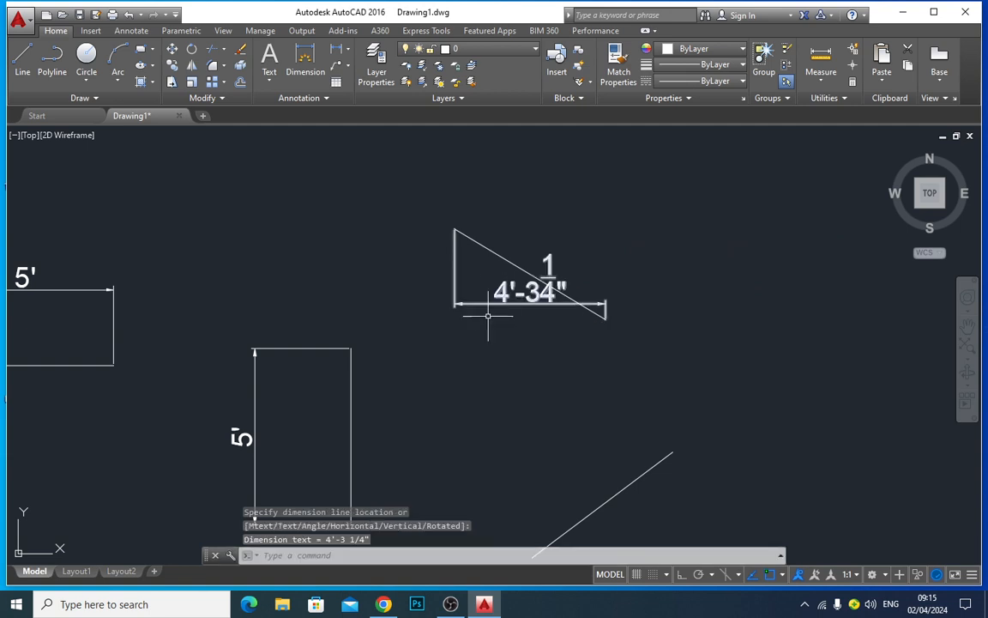
Add a linear dimension for the lower sloping line's vertical rise by selecting the line, placing it just beyond the line's upper end
key("Return")
key("Return")
left_click(639, 477)
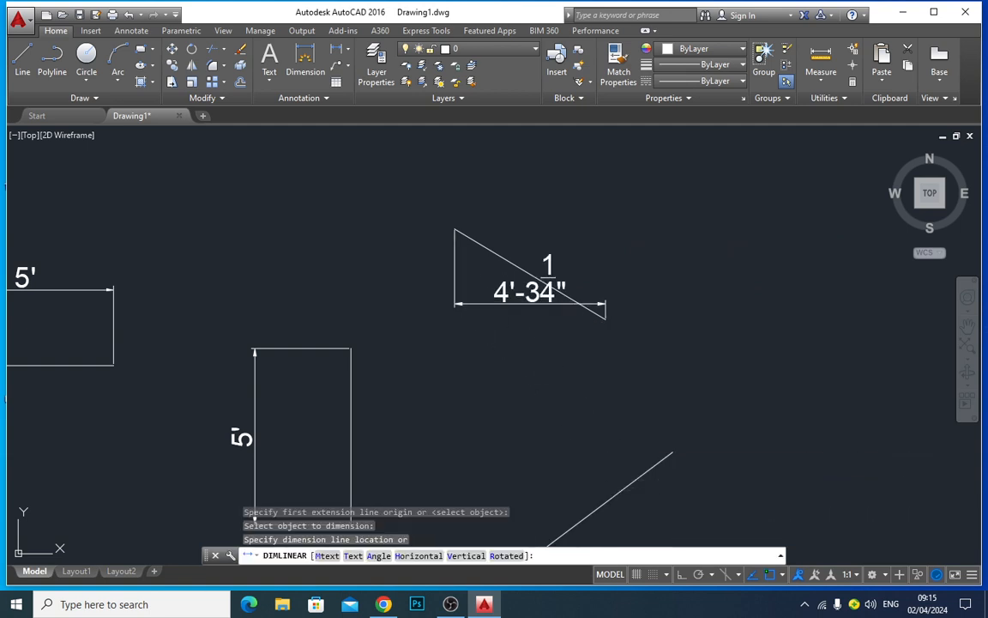
left_click(690, 505)
scroll(686, 504, "down", 3)
scroll(591, 393, "up", 4)
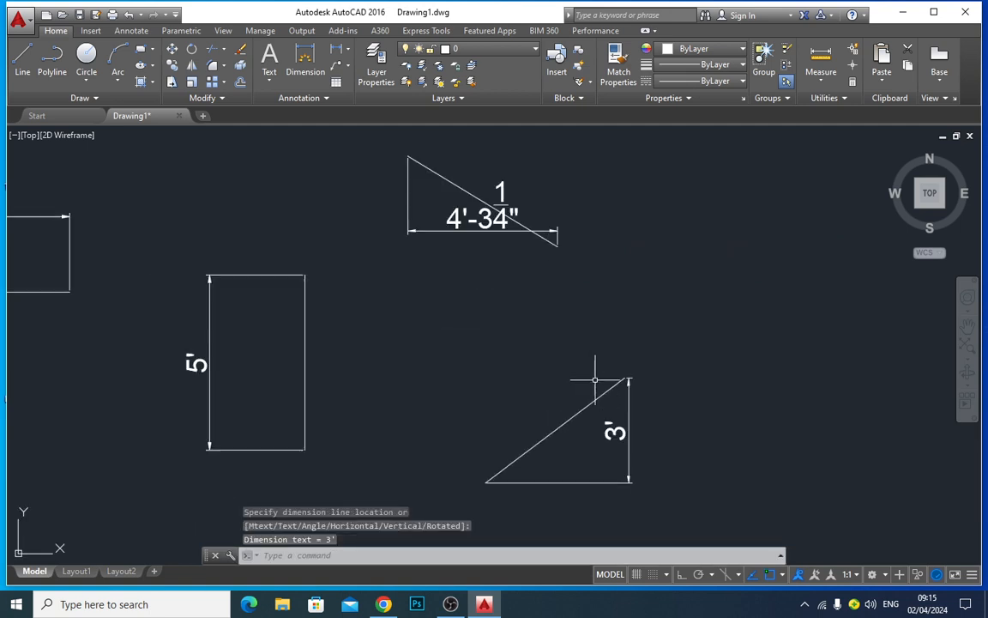
Delete the linear dimensions of both sloping lines on the right, keeping the lines
left_click(635, 401)
left_click(594, 436)
key("Delete")
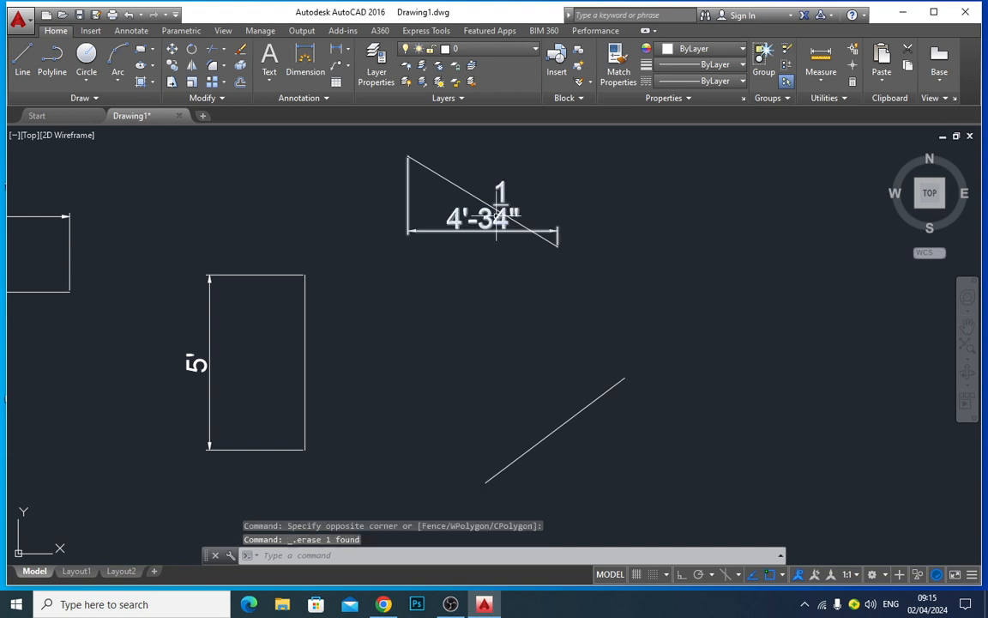
left_click(506, 208)
key("Delete")
Add an aligned dimension to the upper sloping line by selecting the line as the object, placing it above and parallel to the line
middle_click_drag(538, 334, 609, 428)
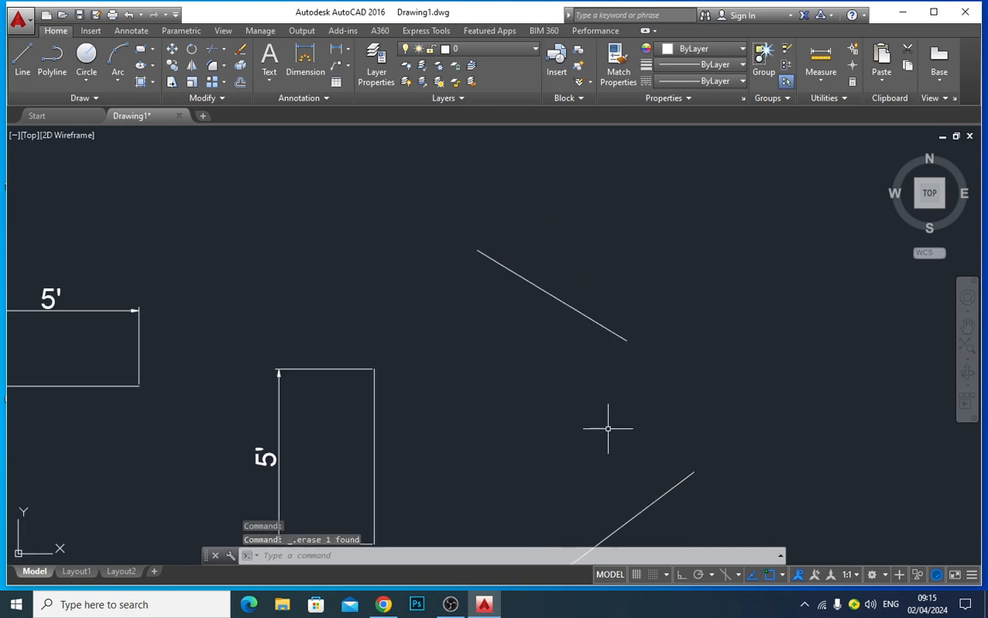
type("d")
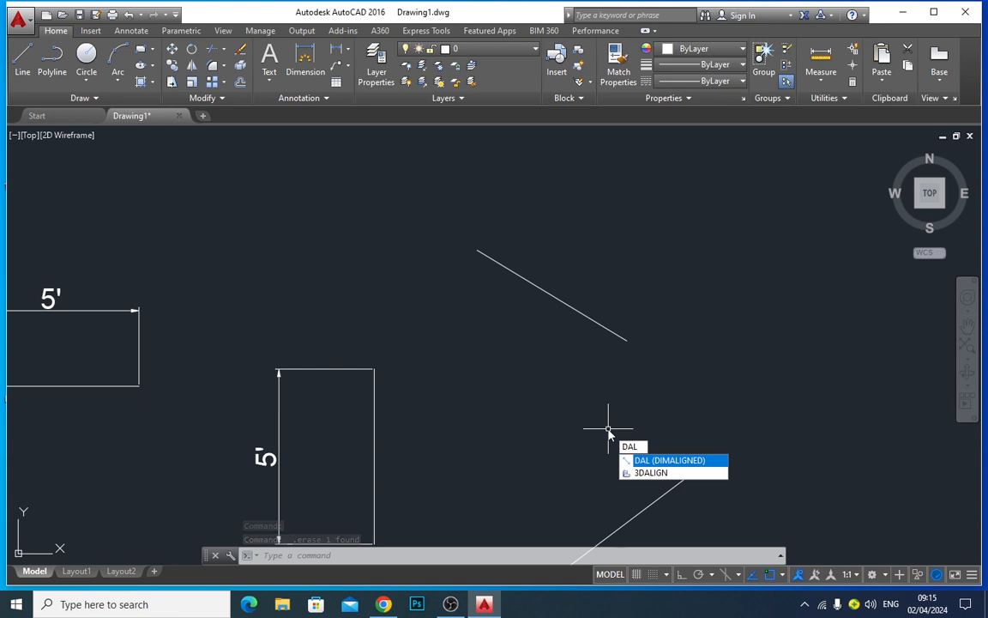
key("Return")
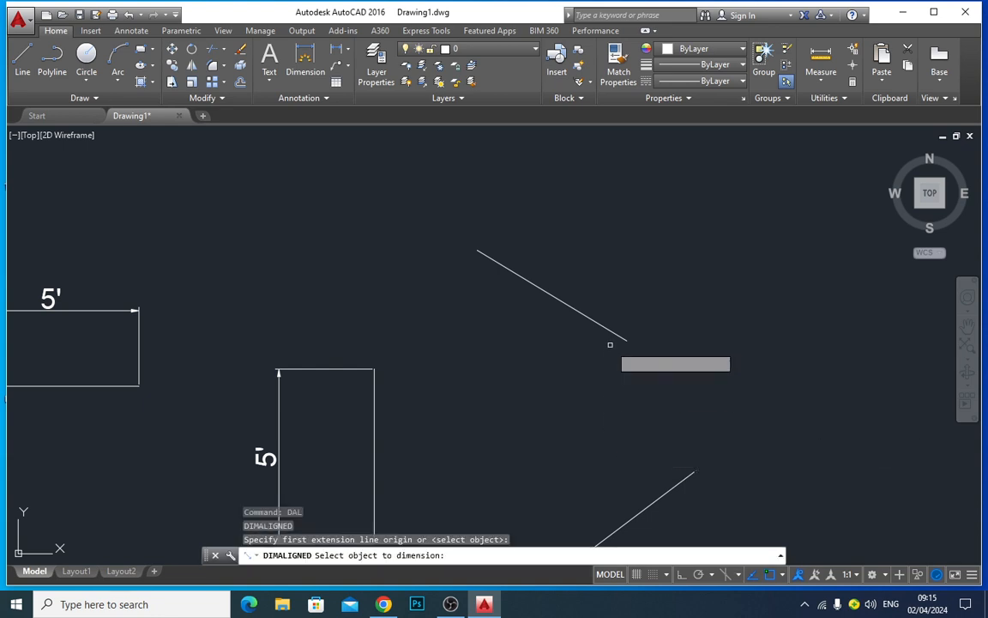
left_click(609, 329)
left_click(568, 259)
Add an aligned dimension to the lower sloping line from its upper endpoint to its lower endpoint, placing it above the line
key("Return")
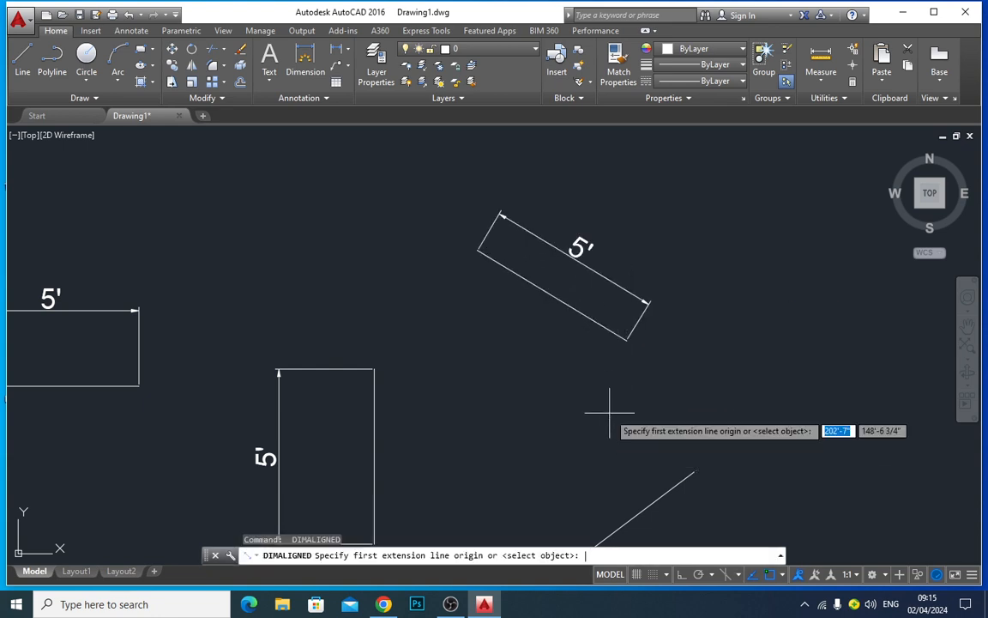
mouse_move(606, 449)
middle_mouse_down()
mouse_move(635, 360)
mouse_move(694, 272)
middle_mouse_up()
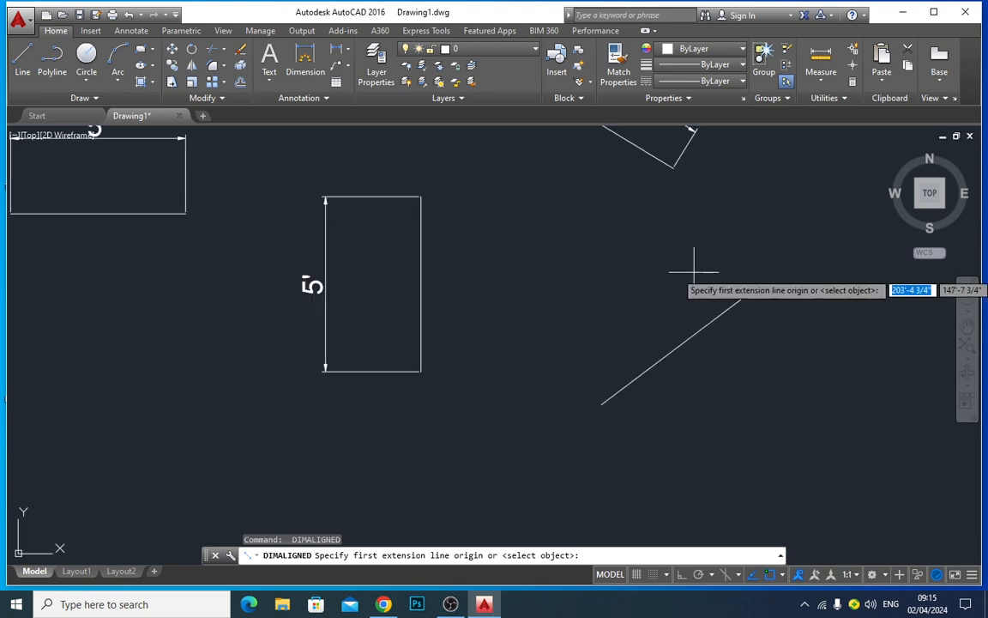
left_click(738, 298)
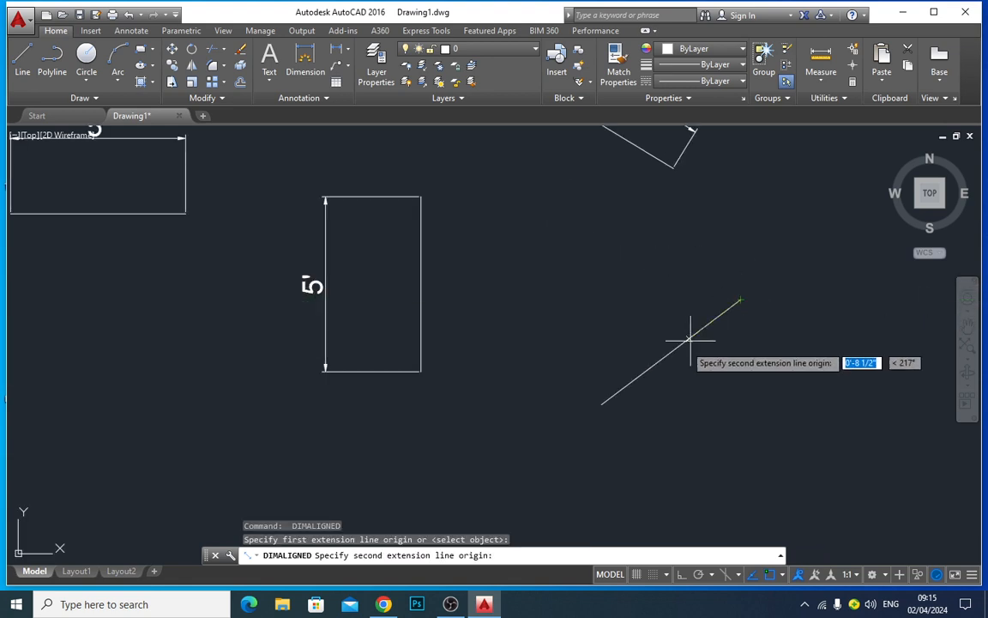
left_click(602, 402)
left_click(578, 377)
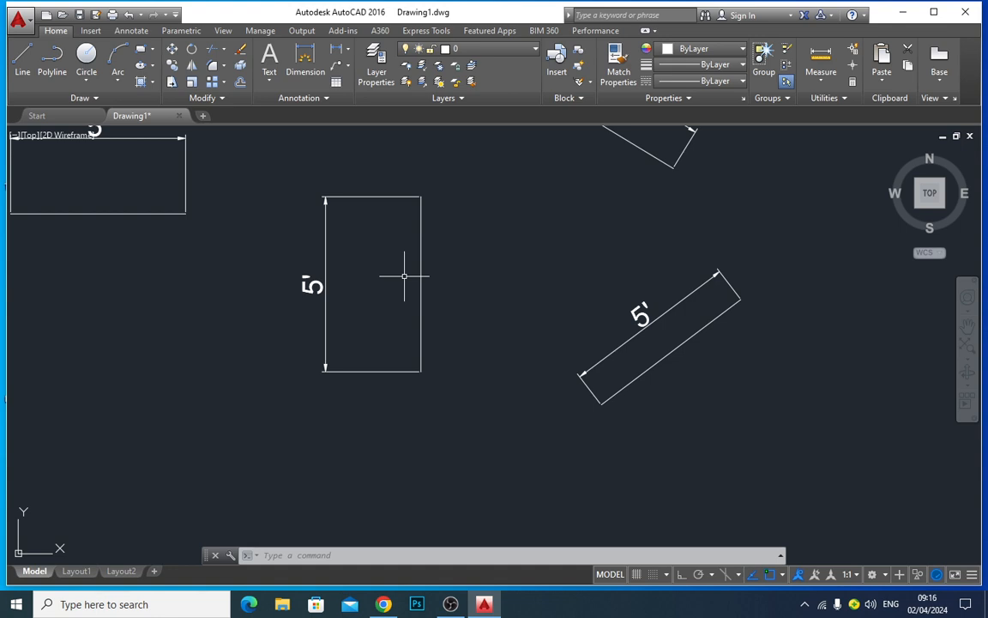
scroll(399, 275, "down", 8)
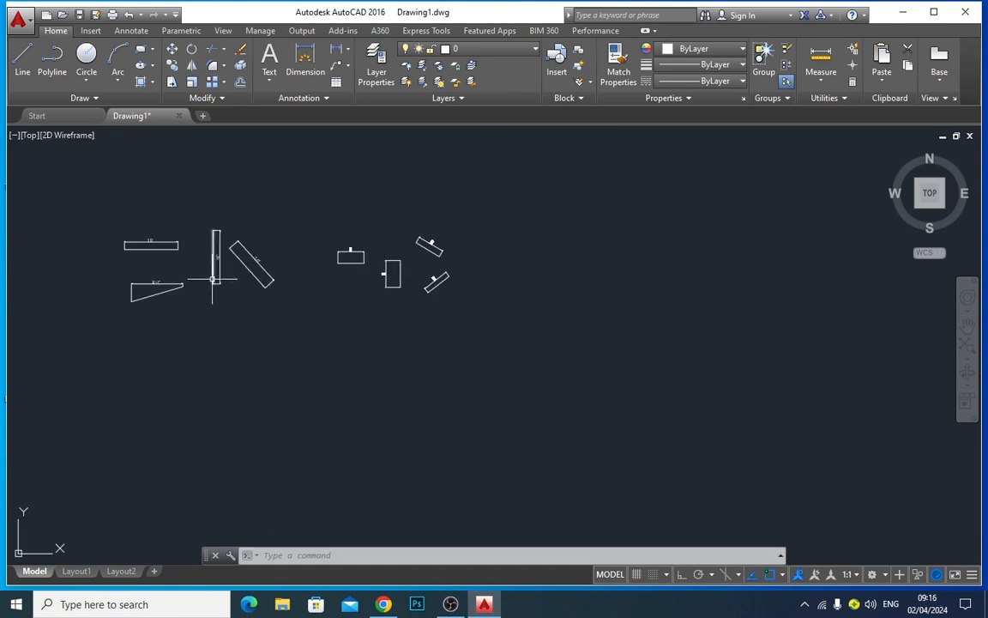
scroll(216, 273, "up", 2)
scroll(350, 284, "up", 2)
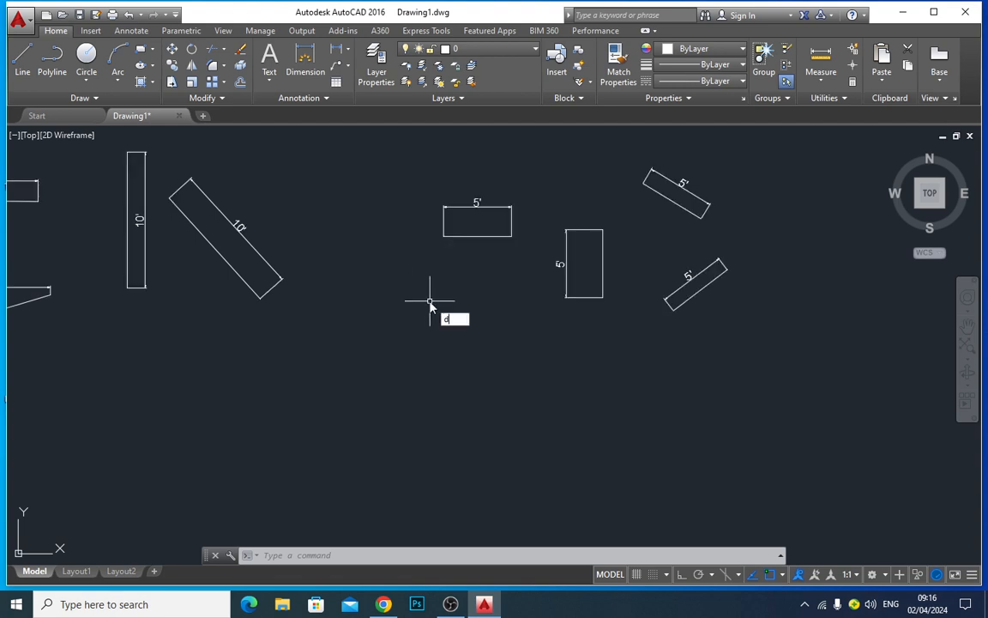
type("al")
key("Return")
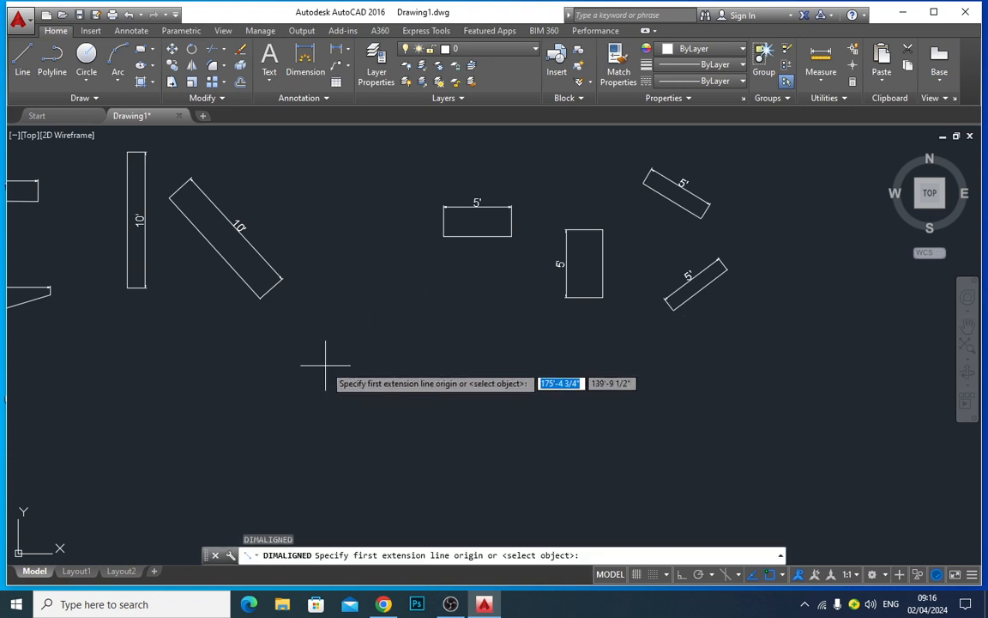
key("Escape")
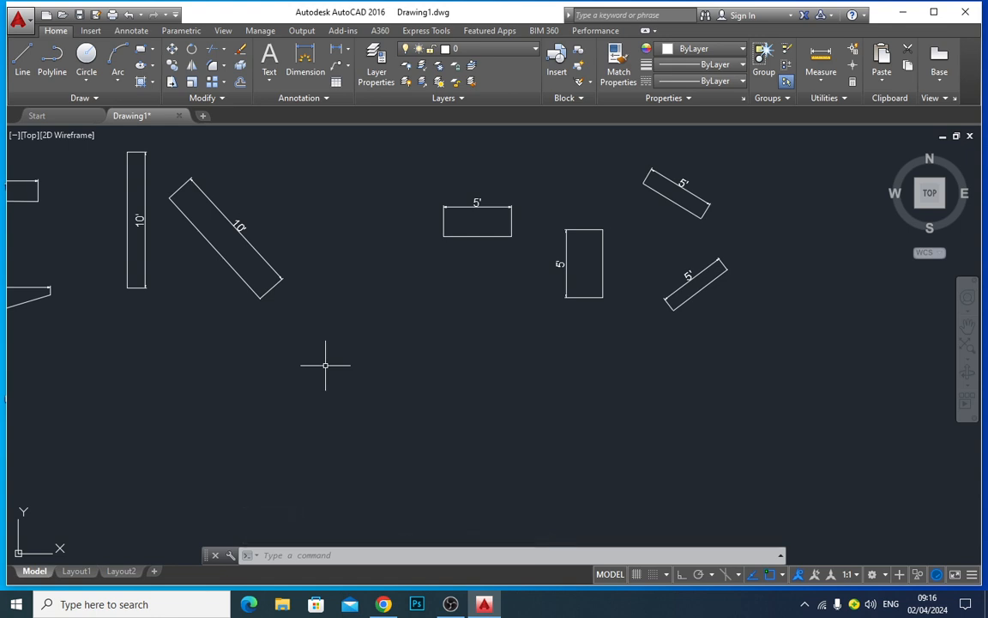
Draw a 5' horizontal line with Ortho on, in the empty area below the existing dimensioned lines
type("l")
key("Return")
left_click(327, 375)
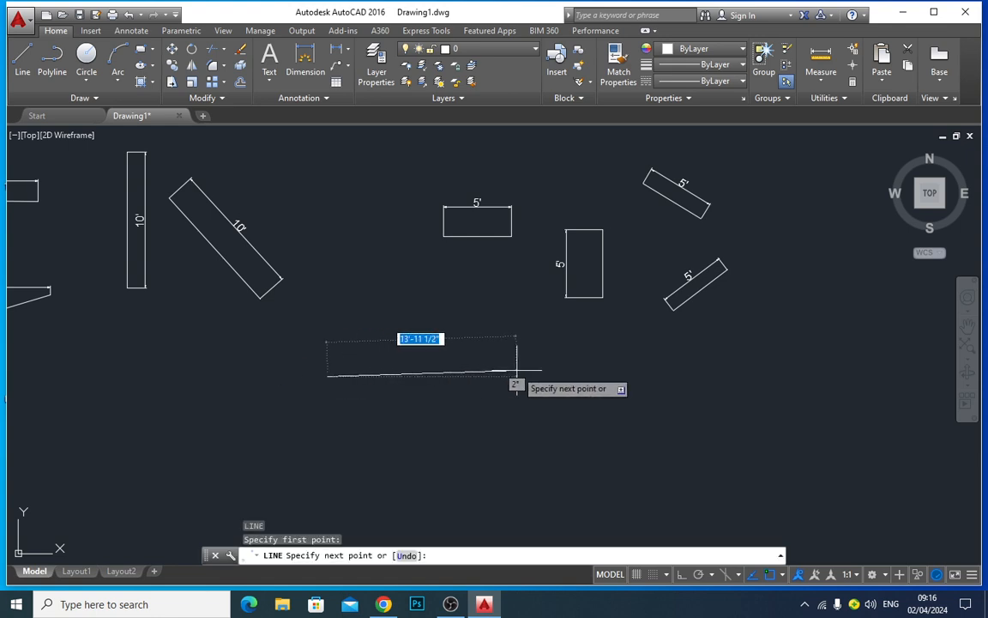
key("F8")
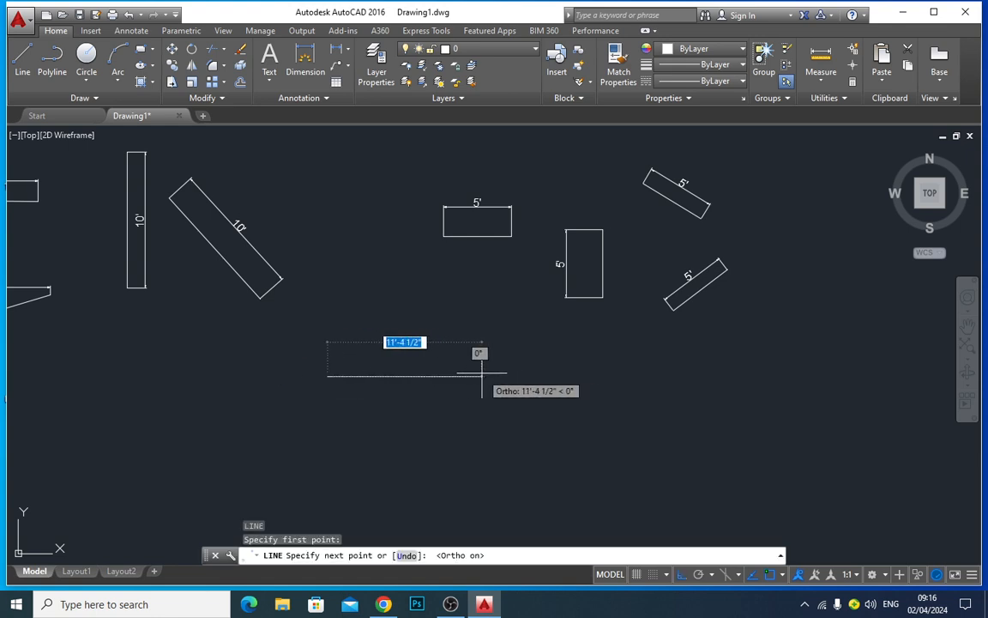
type("5'")
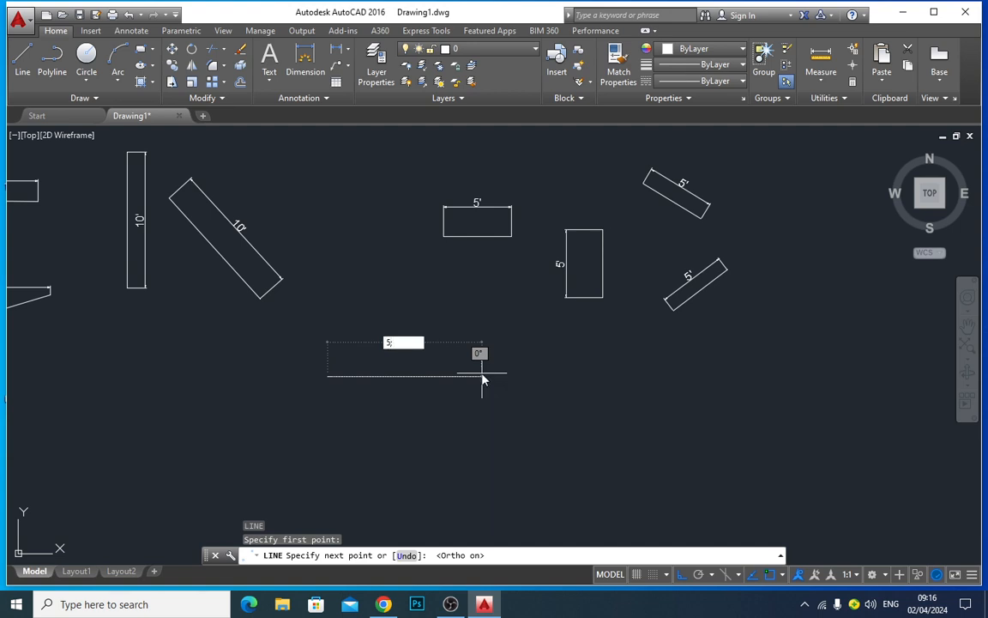
key("Return")
key("Return")
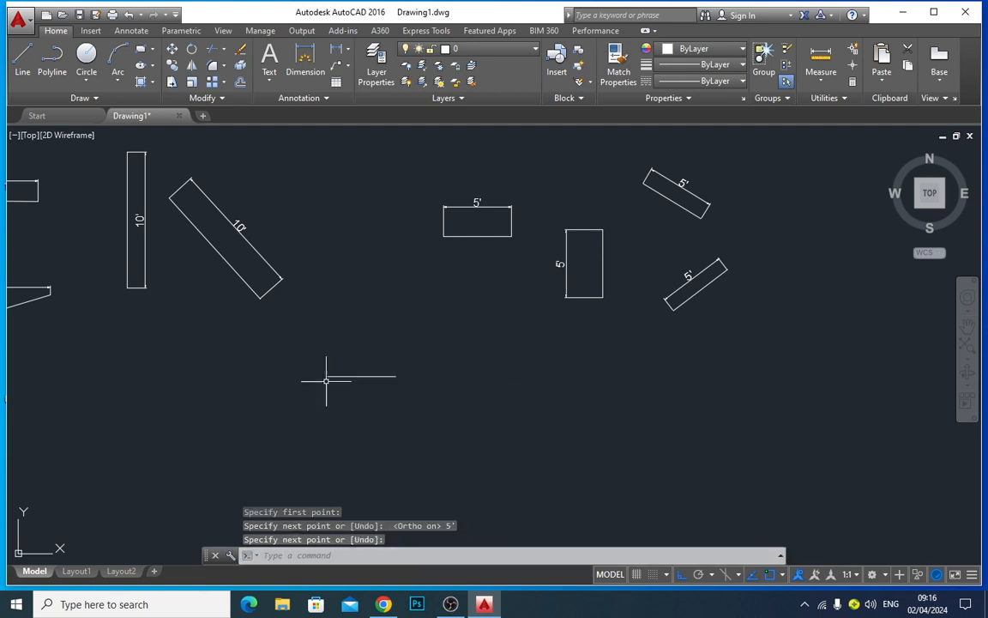
Add an aligned dimension to the new lower horizontal line by selecting the line as the object, placing it above the line
scroll(436, 383, "up", 3)
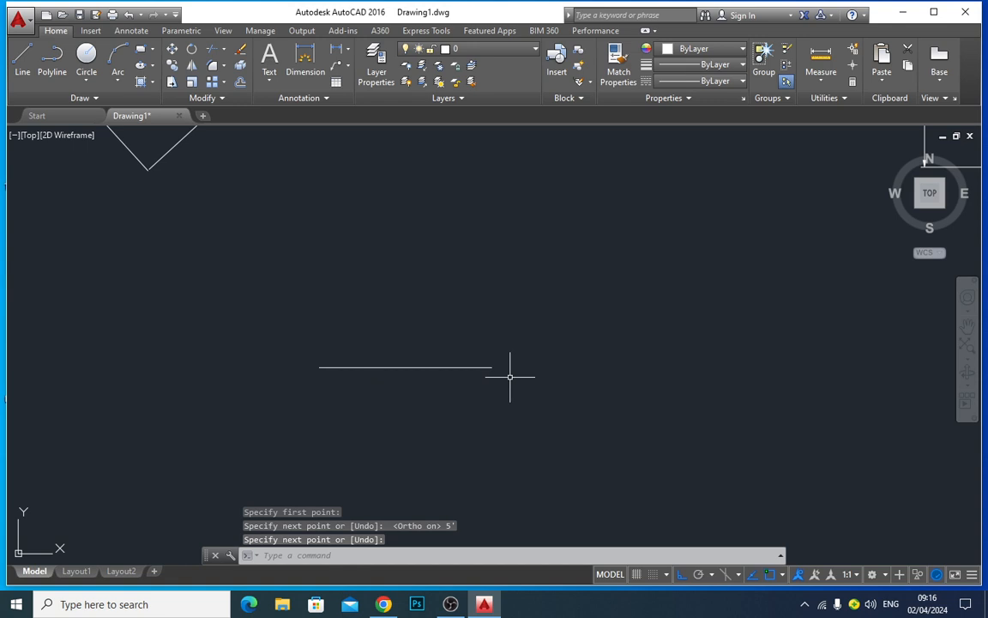
type("DAL")
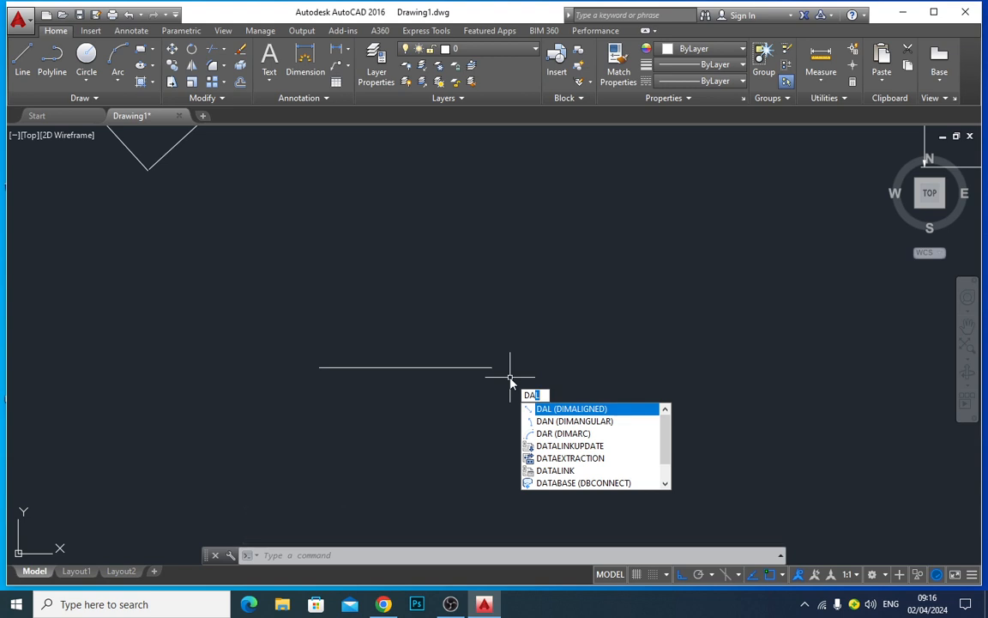
key("Return")
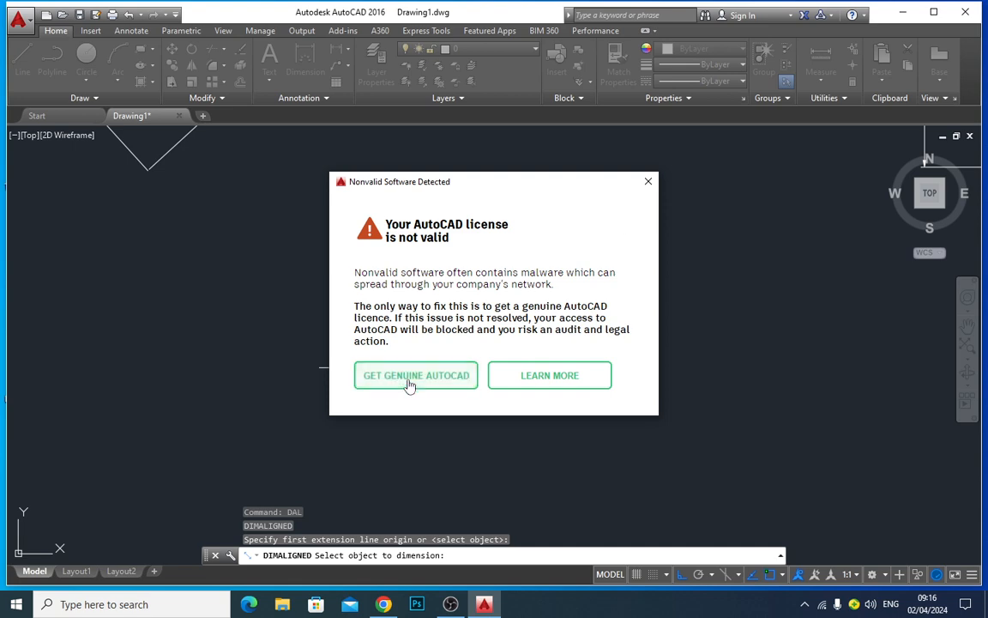
left_click(647, 181)
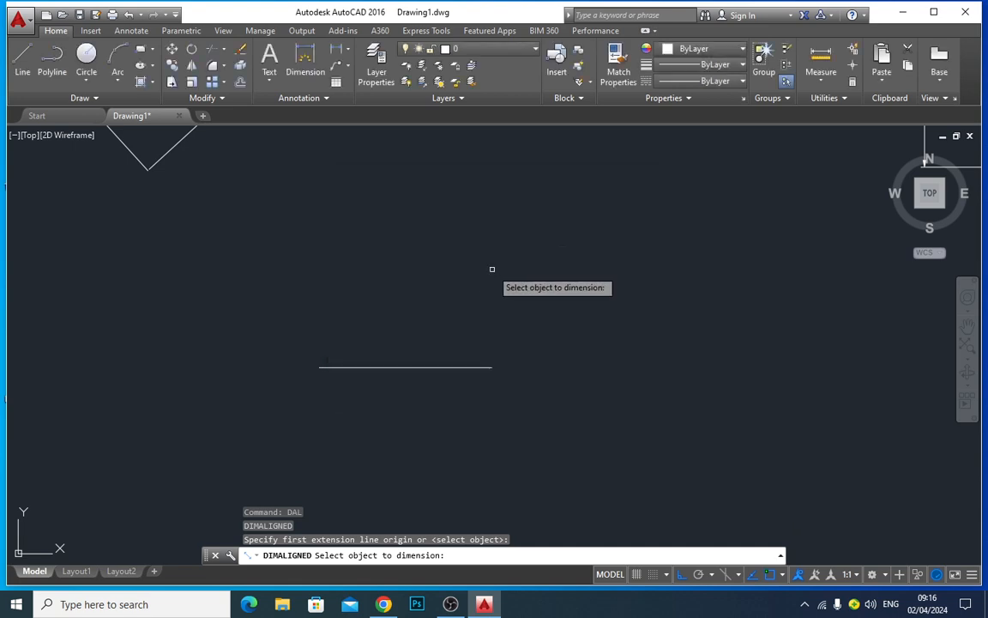
left_click(463, 366)
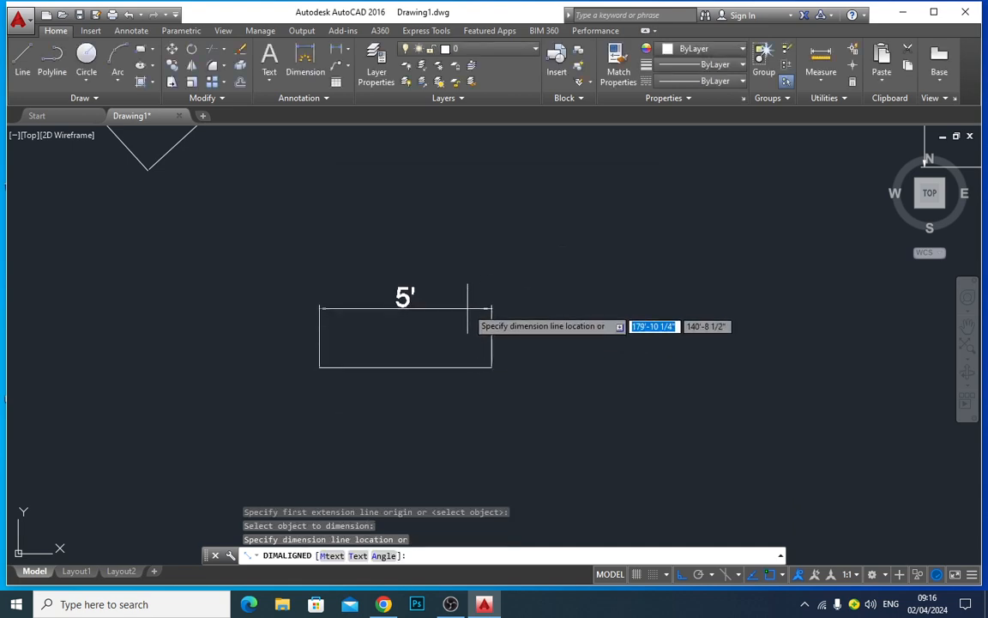
left_click(470, 306)
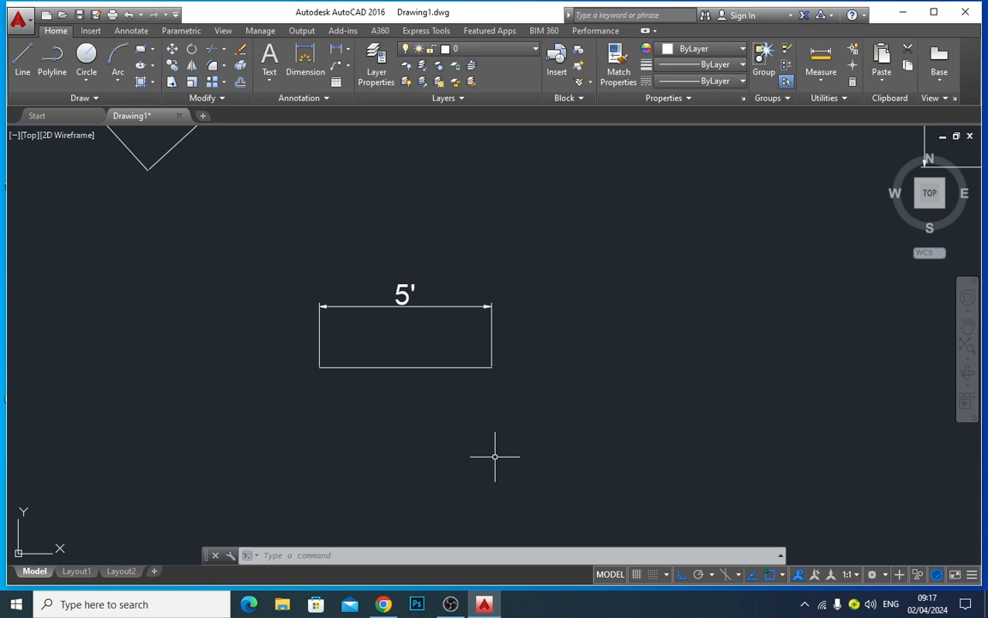
Review the finished dimensions on the horizontal, vertical and sloping lines, looking closely at the vertical and sloping ones
scroll(495, 455, "down", 2)
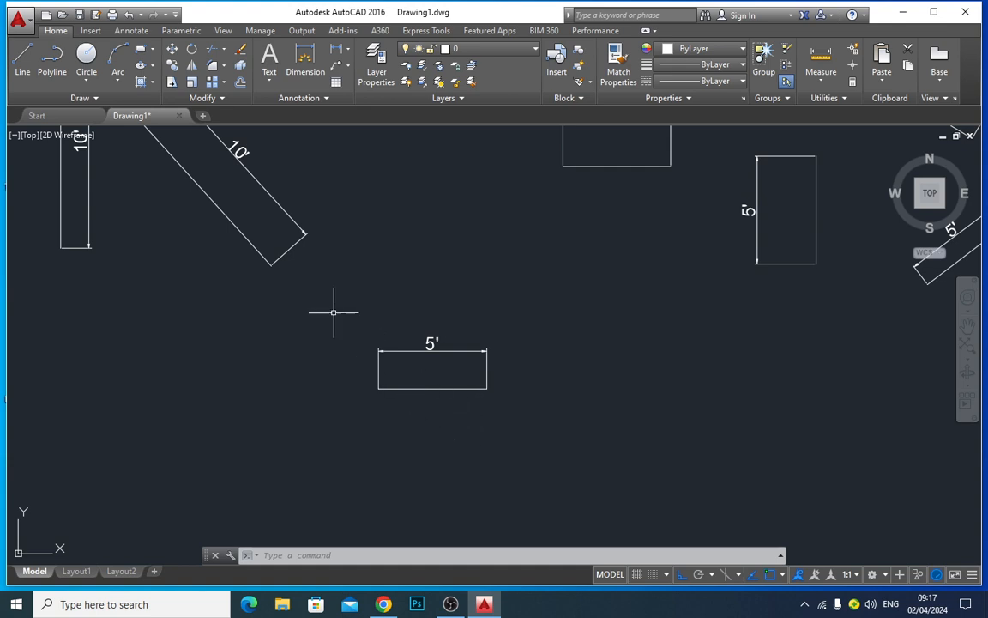
scroll(604, 195, "down", 2)
middle_click(589, 278)
middle_click(588, 278)
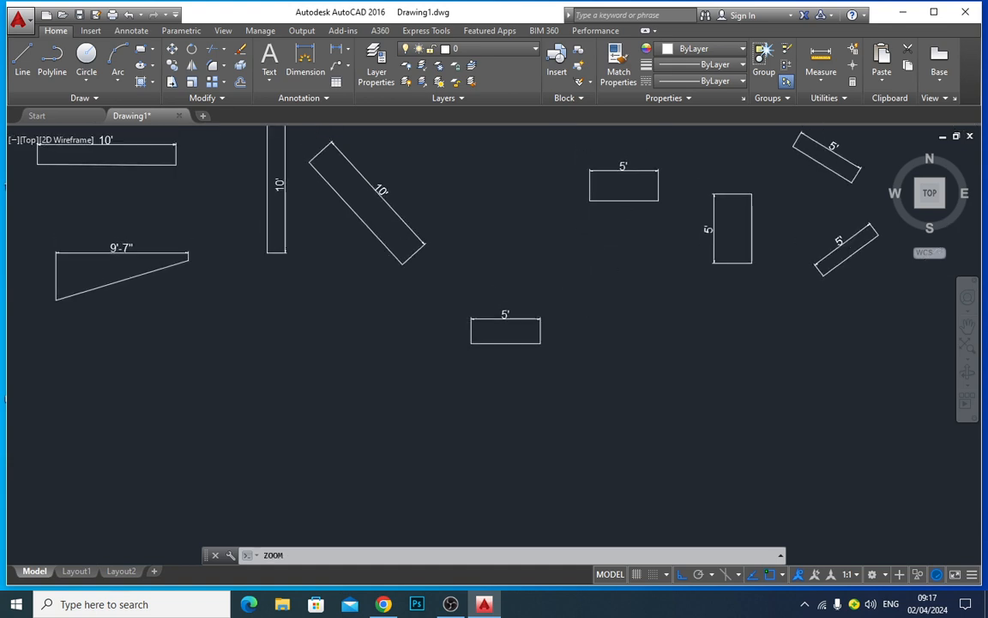
scroll(857, 375, "up", 8)
scroll(640, 358, "down", 4)
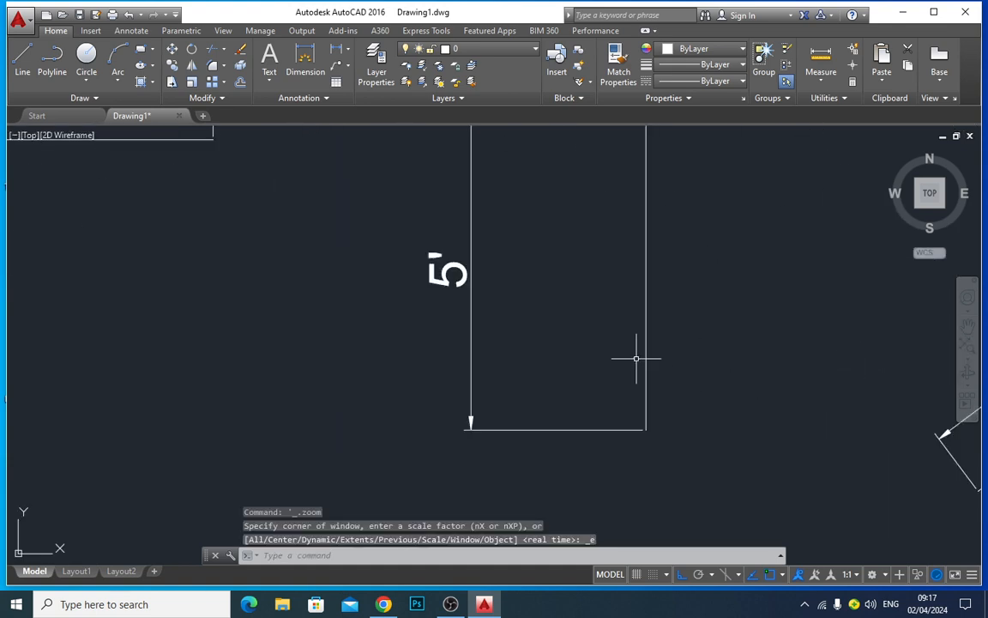
scroll(470, 323, "down", 5)
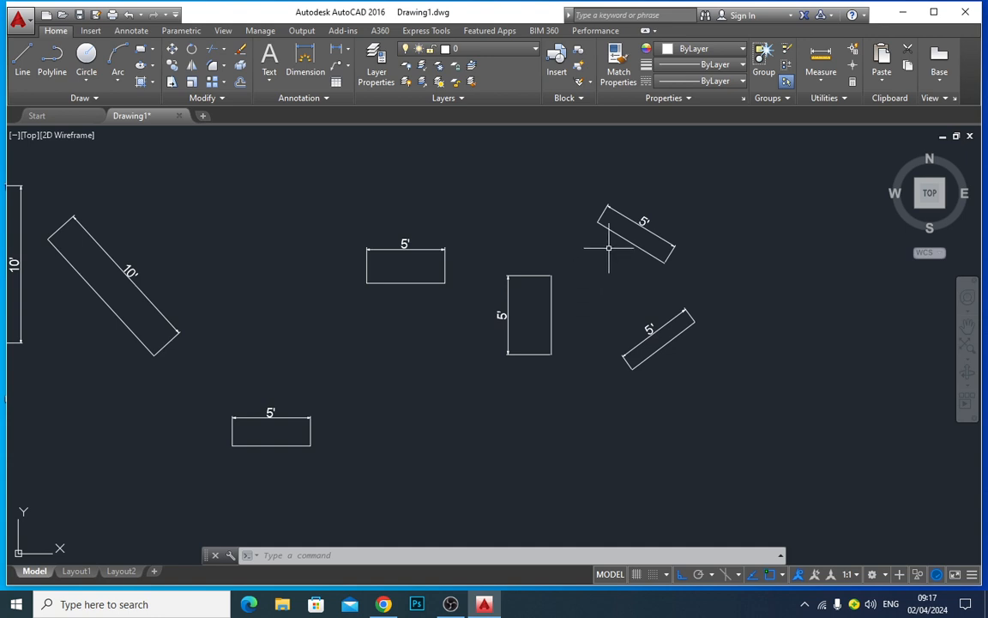
scroll(607, 247, "up", 2)
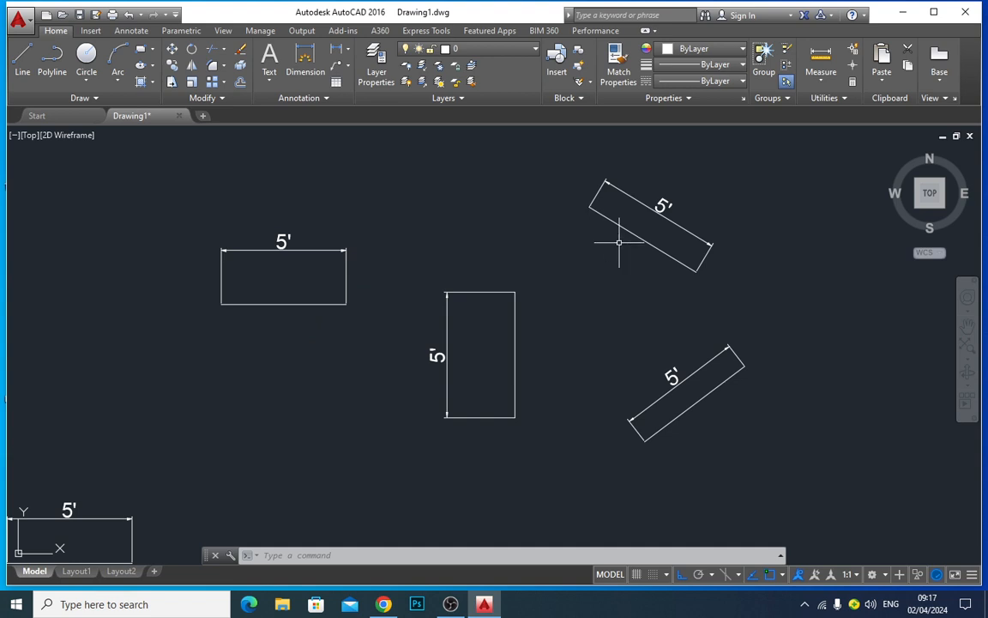
scroll(728, 433, "down", 2)
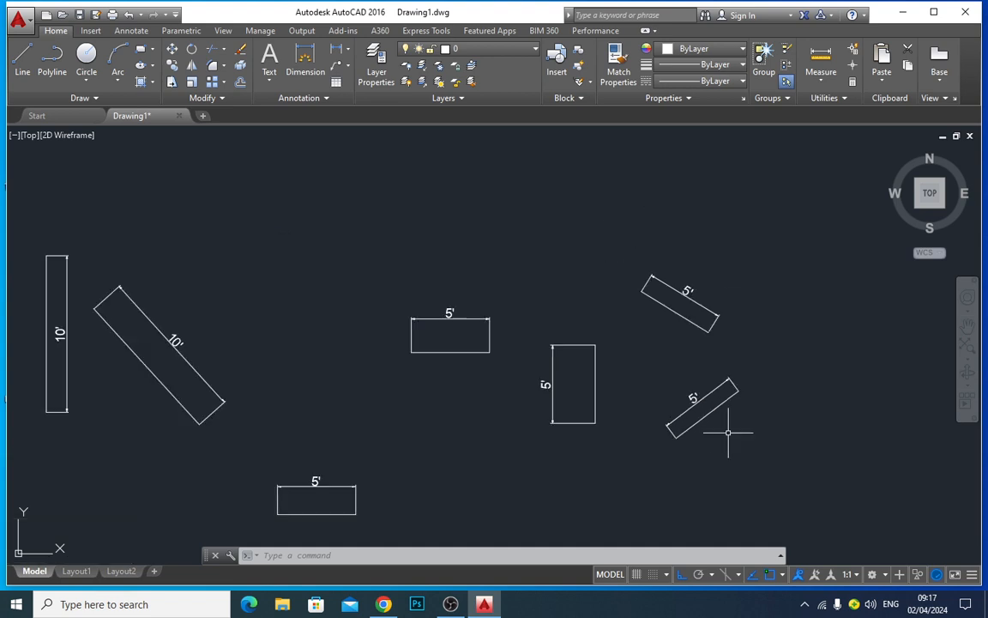